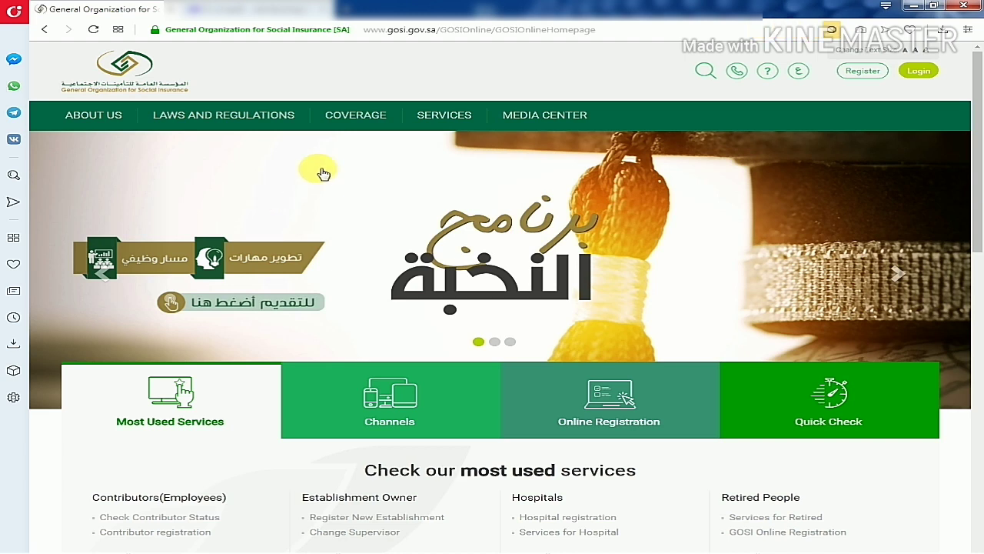
Open the Contributor registration form via Register and 'As a Contributor'
{"action": "scroll", "coordinate": [351, 264], "scroll_direction": "down", "scroll_amount": 1}
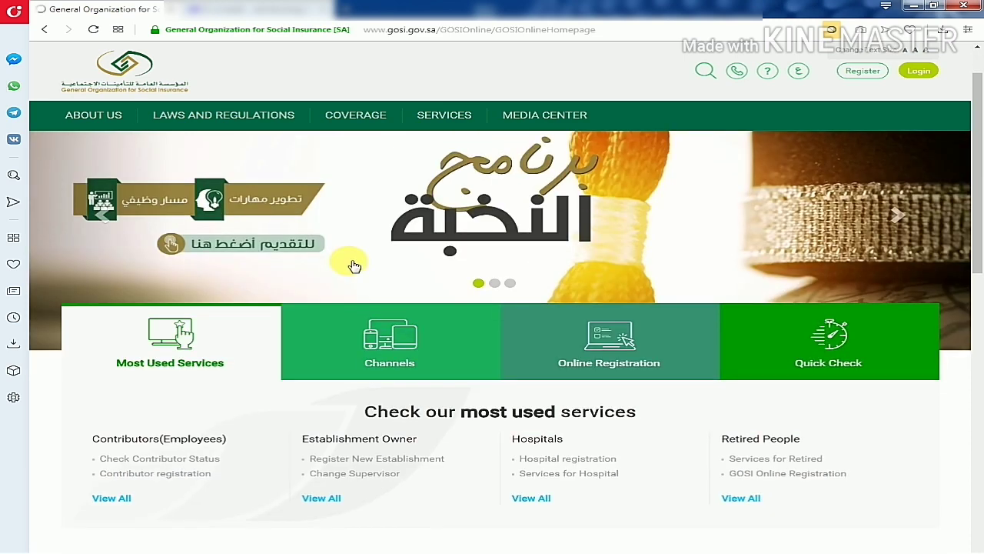
{"action": "scroll", "coordinate": [351, 263], "scroll_direction": "up", "scroll_amount": 1}
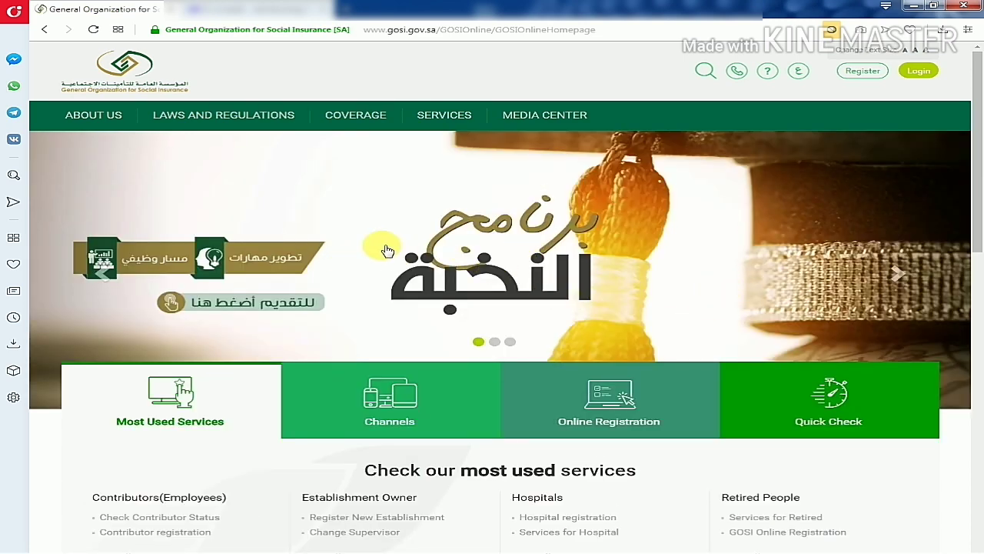
{"action": "left_click", "coordinate": [862, 71]}
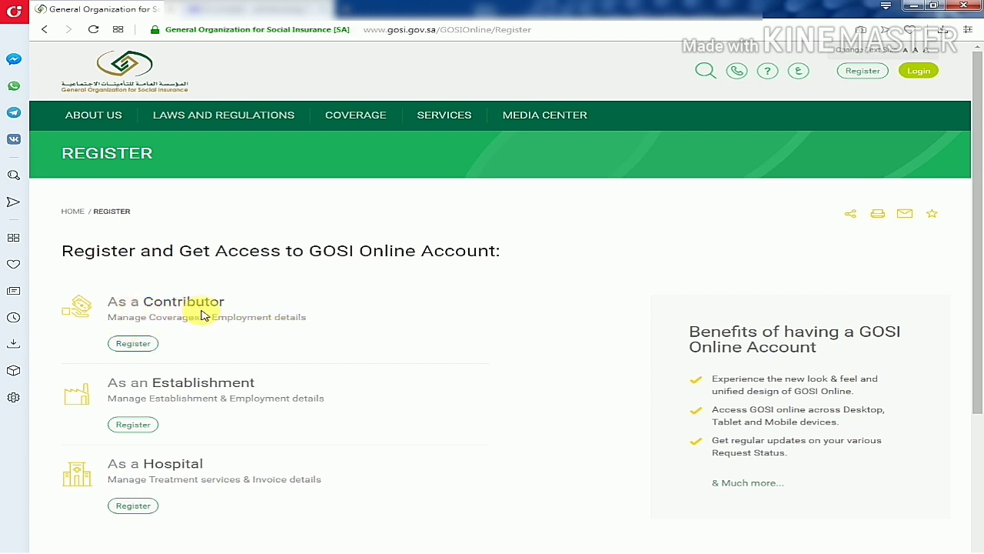
{"action": "left_click", "coordinate": [136, 348]}
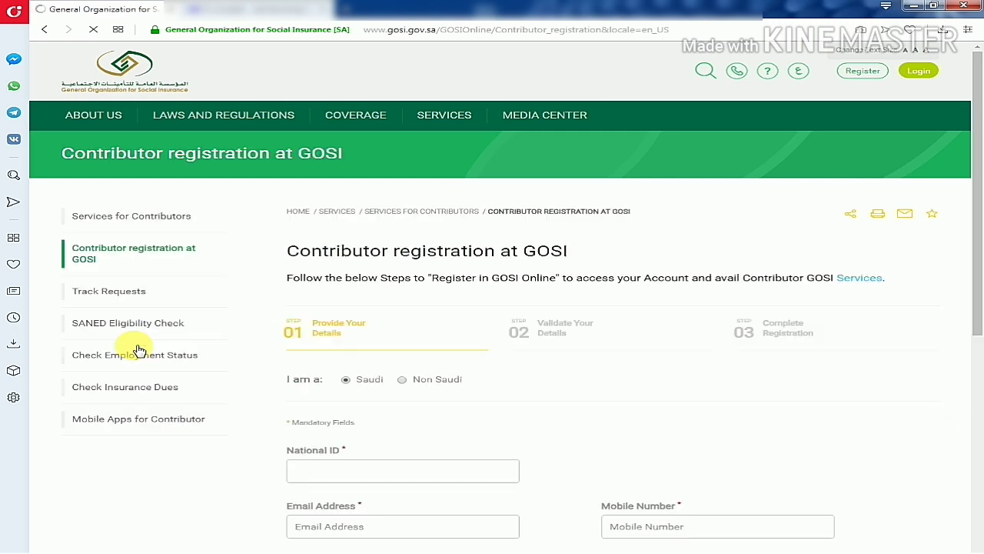
Choose Non-Saudi as the registrant type and enter the contributor's Iqama number
{"action": "scroll", "coordinate": [578, 345], "scroll_direction": "down", "scroll_amount": 2}
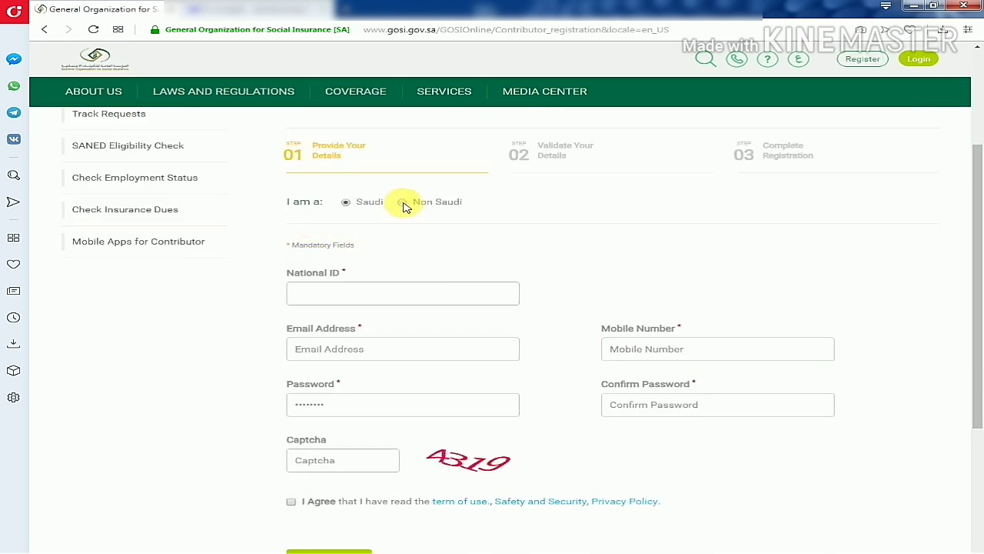
{"action": "left_click", "coordinate": [403, 203]}
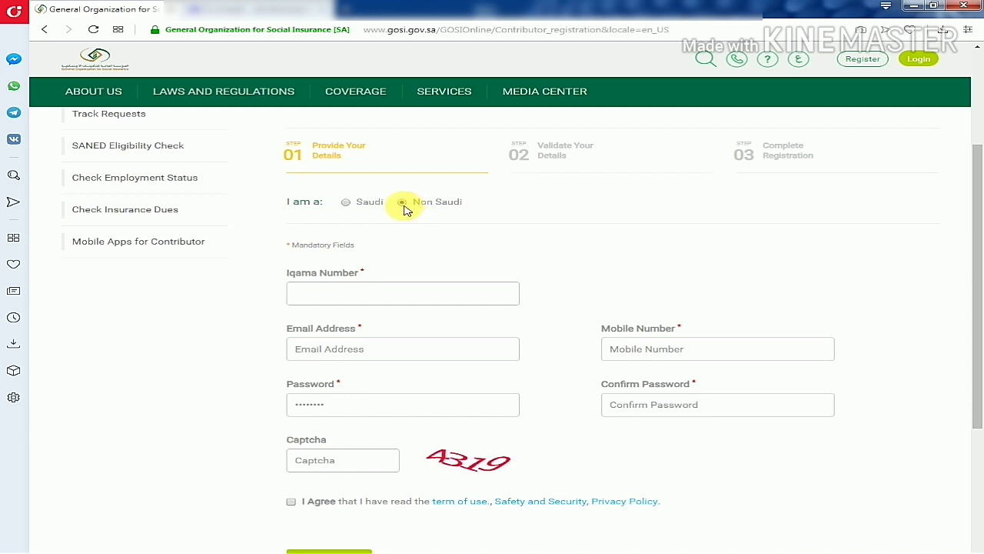
{"action": "left_click", "coordinate": [358, 297]}
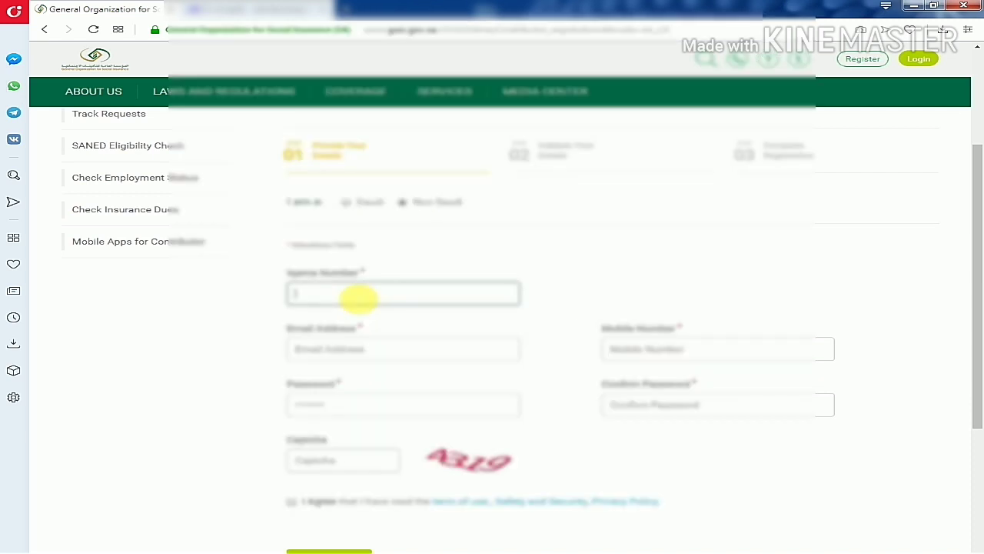
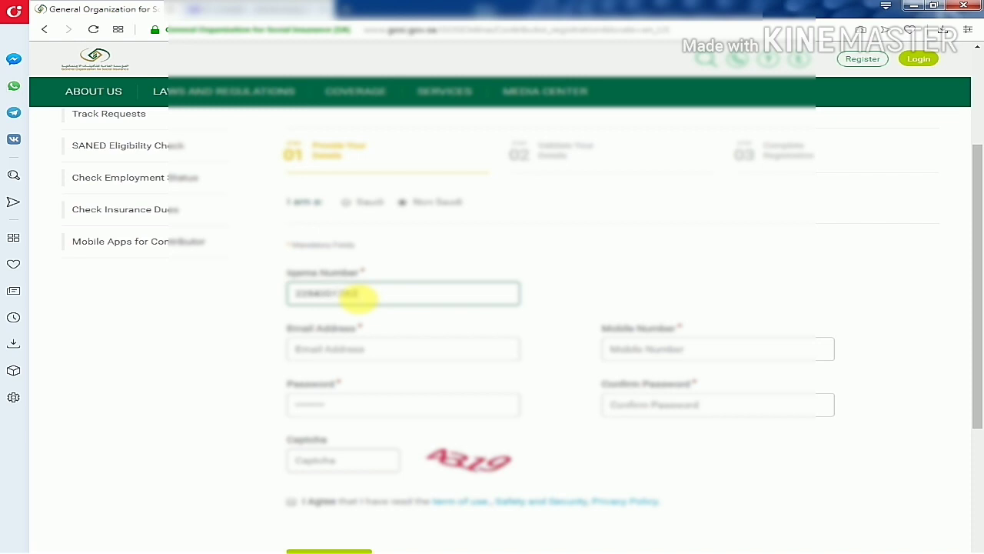
Fill in the contributor's e-mail address in the Email Address field
{"action": "scroll", "coordinate": [462, 333], "scroll_direction": "down", "scroll_amount": 2}
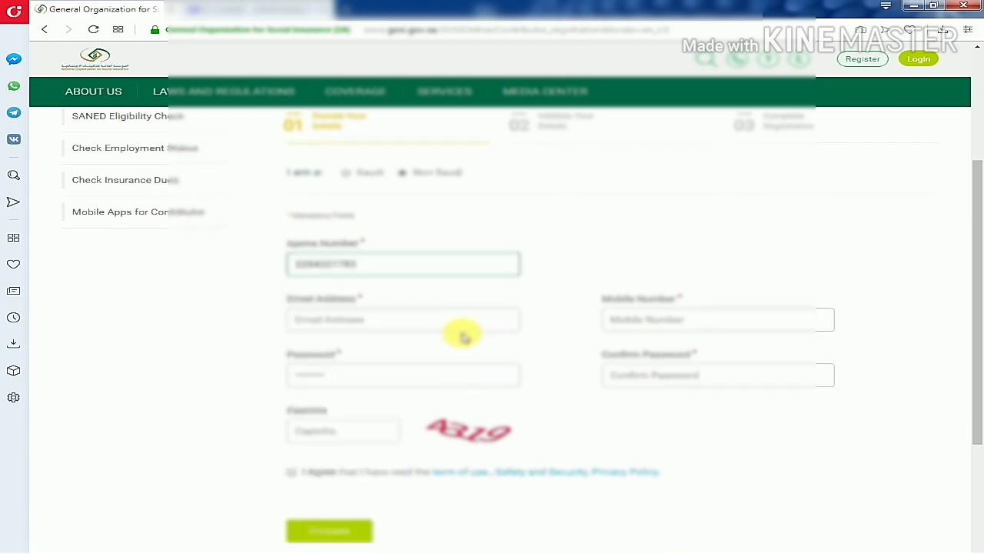
{"action": "left_click", "coordinate": [351, 290]}
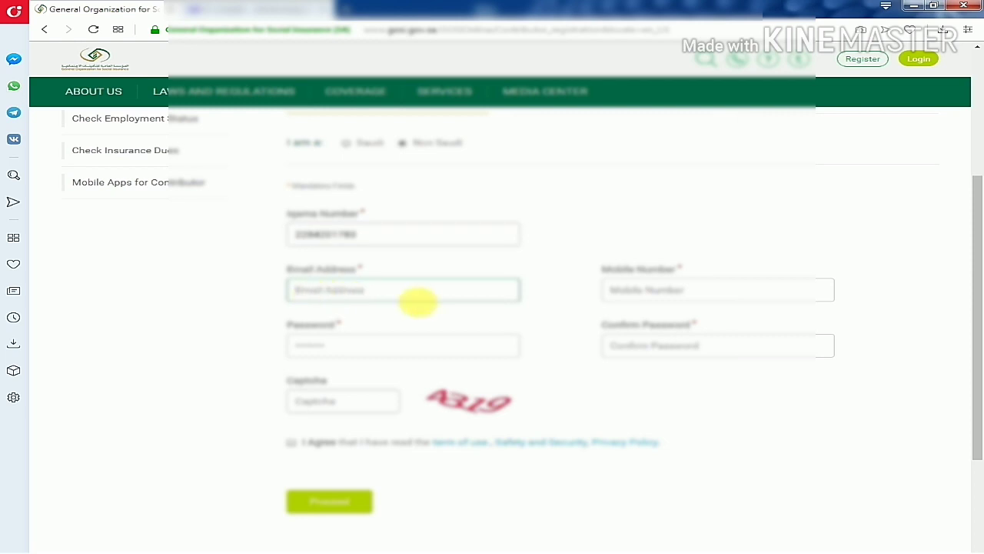
{"action": "key", "text": "Tab"}
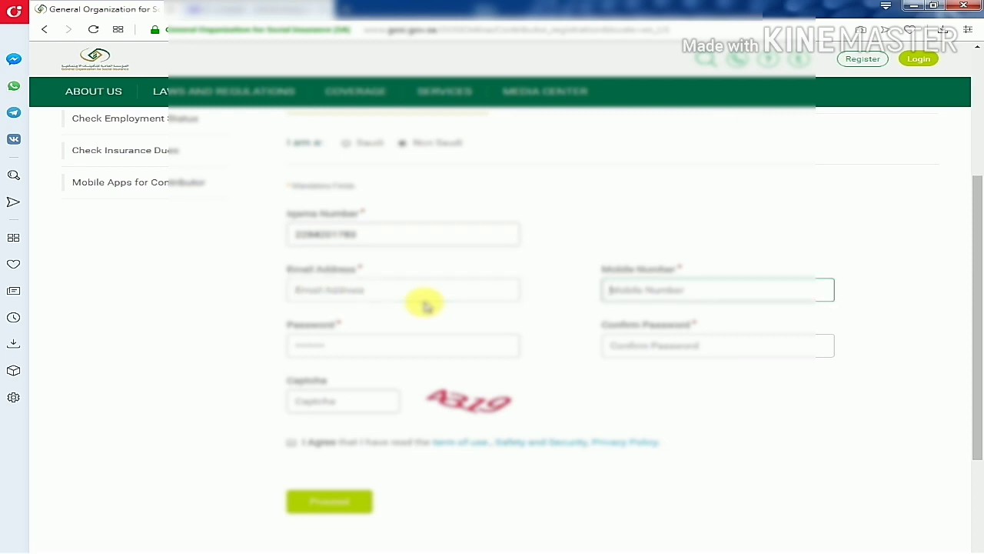
{"action": "type", "text": "0"}
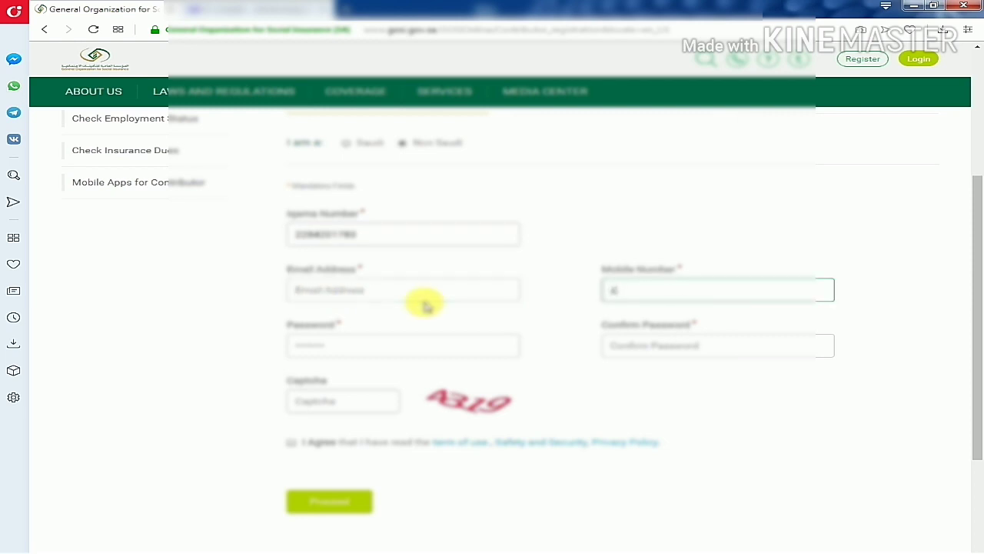
{"action": "key", "text": "BackSpace"}
{"action": "left_click", "coordinate": [428, 292]}
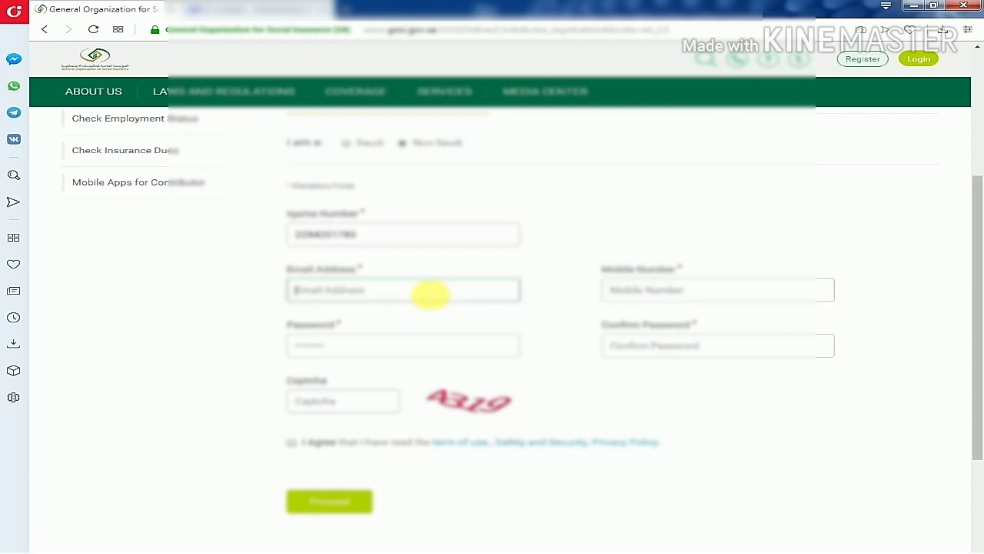
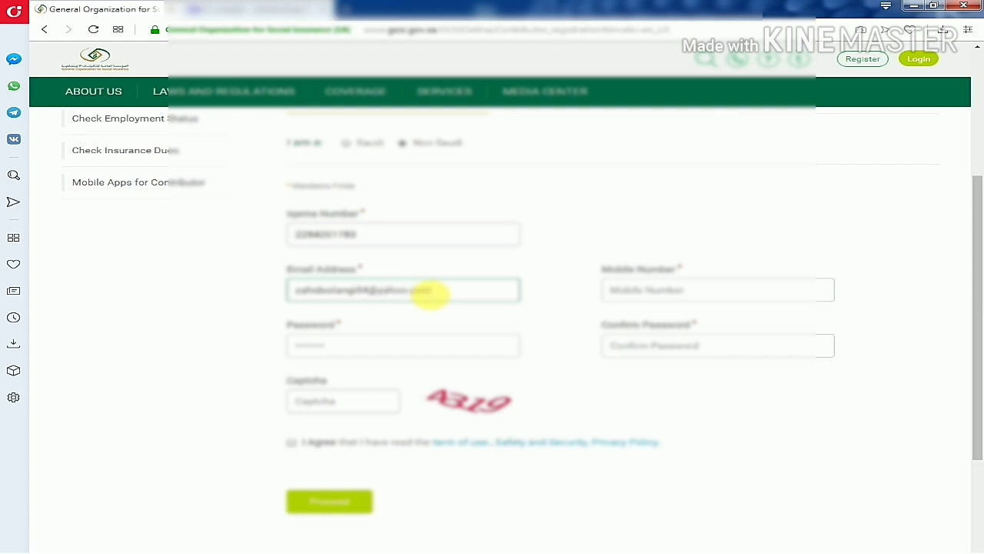
Enter the mobile number, then the account password and its confirmation
{"action": "left_click", "coordinate": [756, 292]}
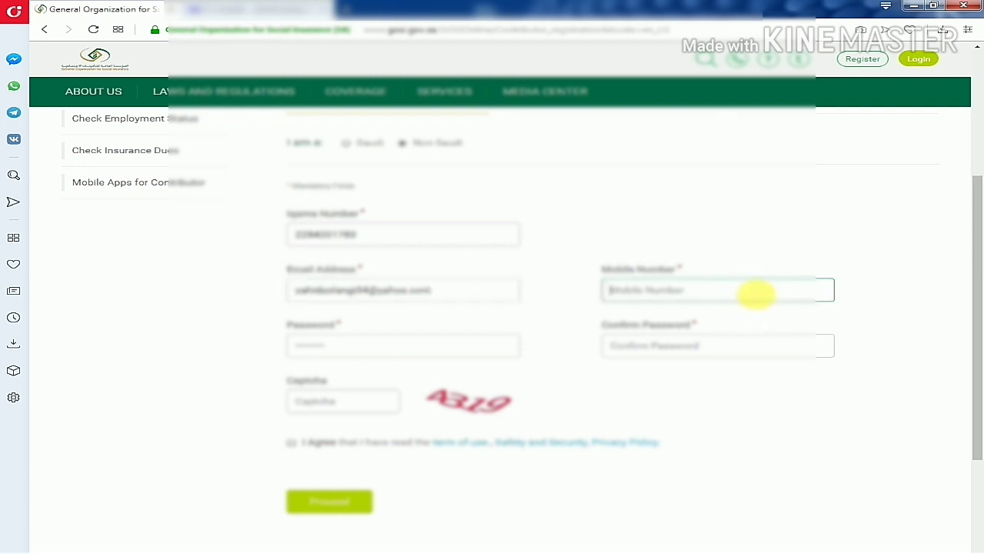
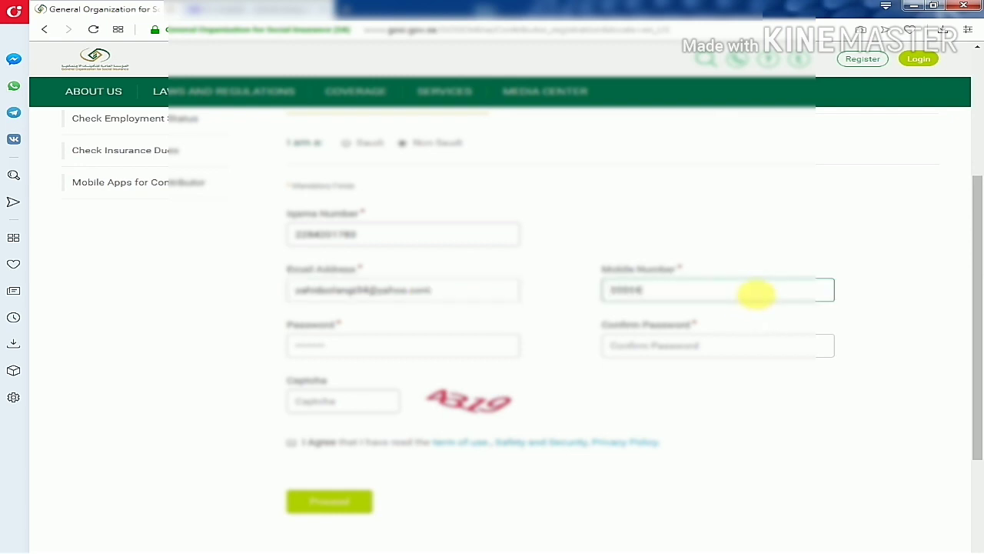
{"action": "left_click", "coordinate": [326, 352]}
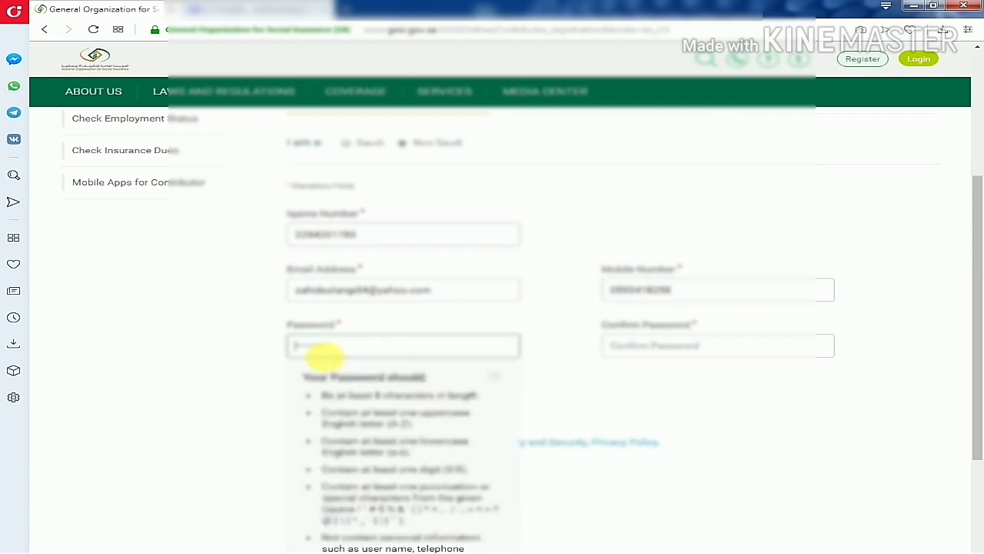
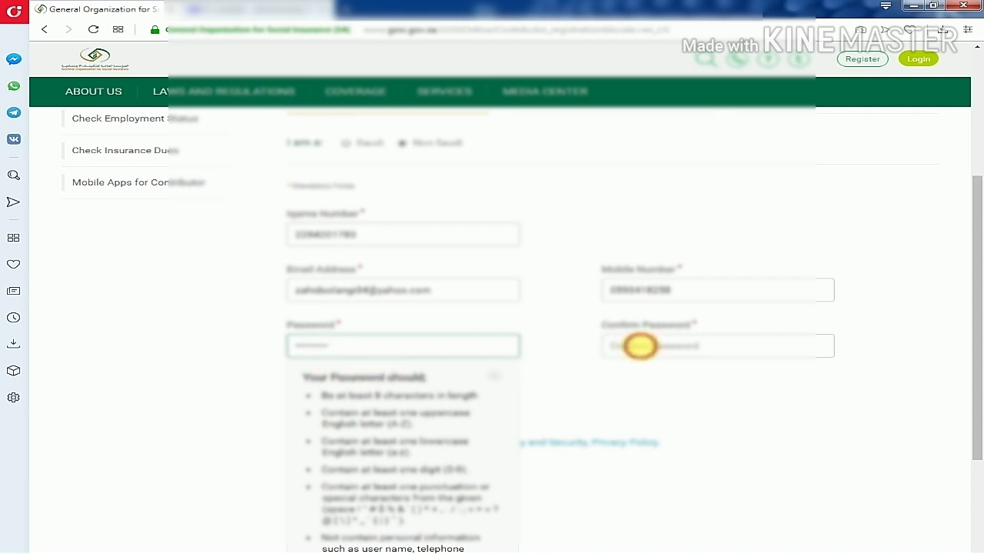
{"action": "left_click", "coordinate": [636, 345]}
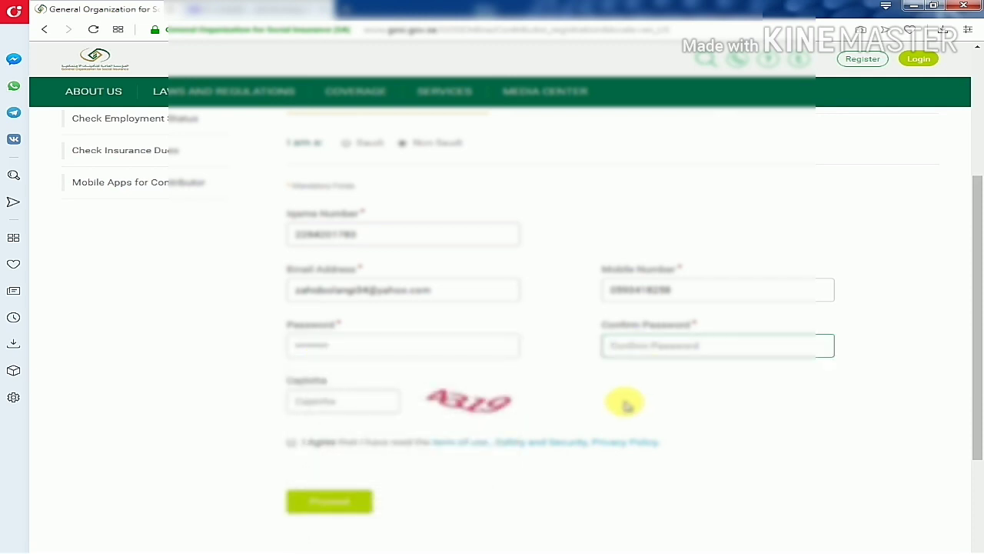
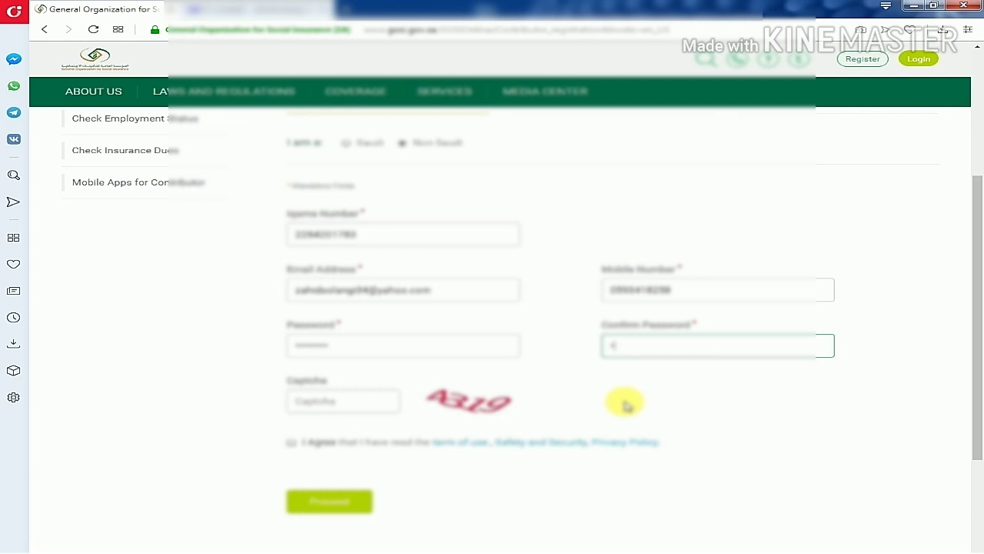
Enter captcha 4319, agree to the terms of use and submit the registration
{"action": "left_click", "coordinate": [351, 402]}
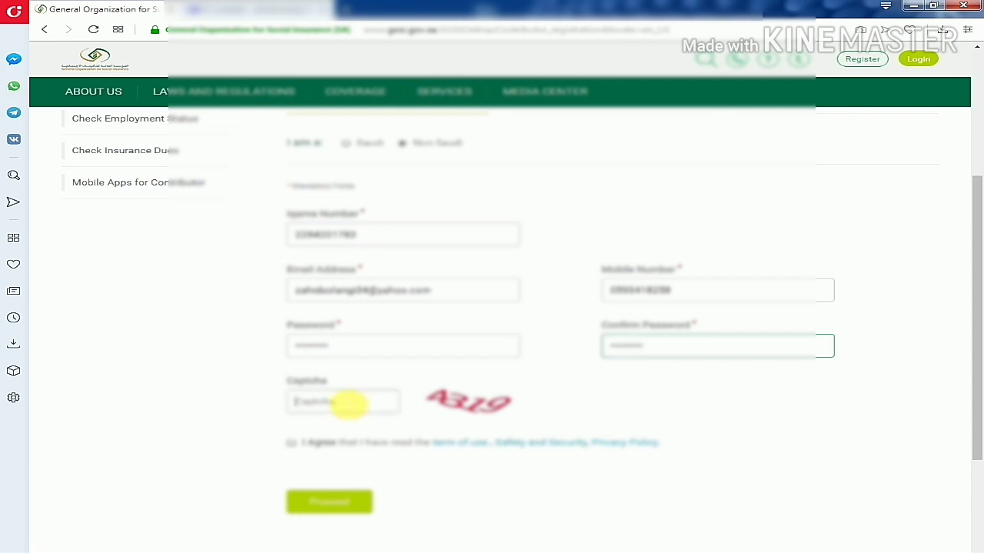
{"action": "type", "text": "43"}
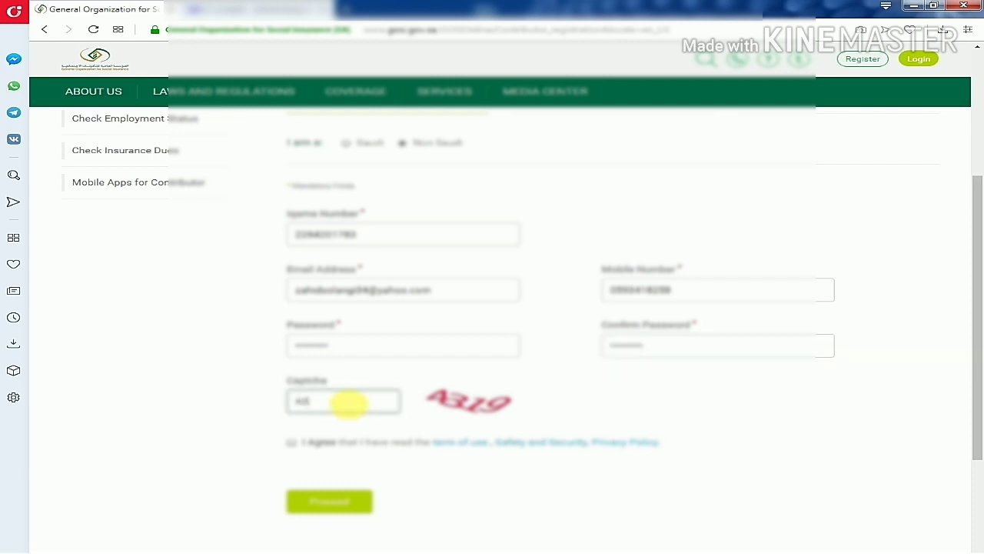
{"action": "type", "text": "19"}
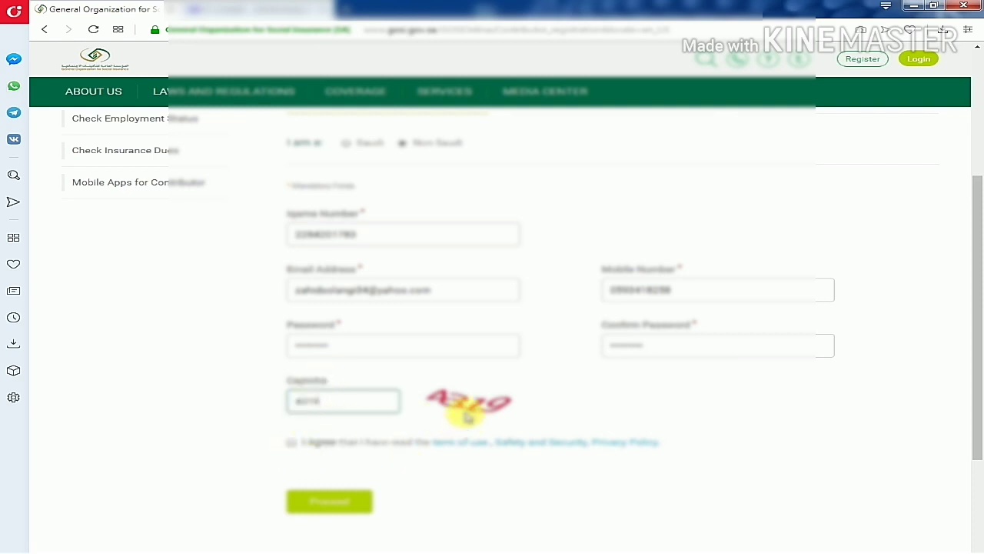
{"action": "left_click", "coordinate": [291, 442]}
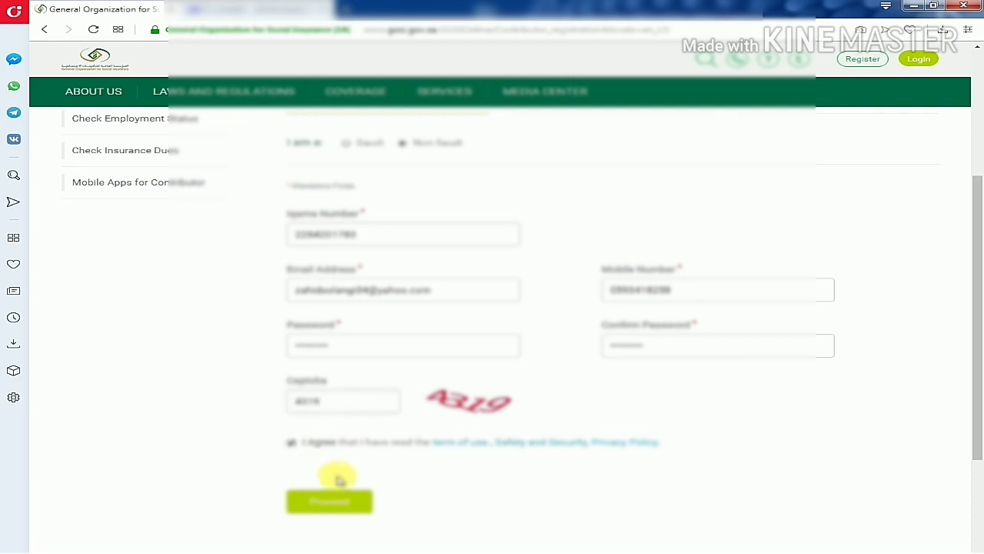
{"action": "left_click", "coordinate": [364, 510]}
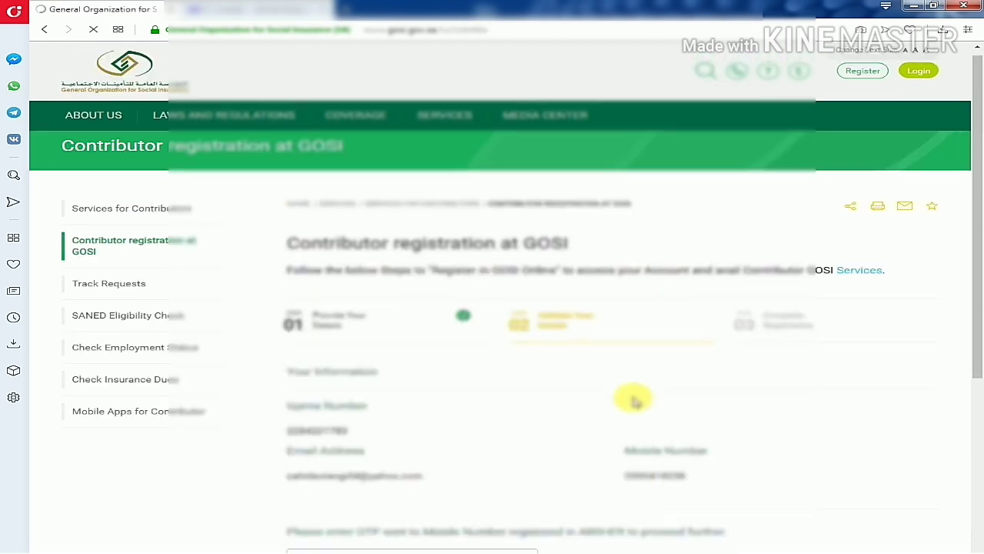
Enter the SMS one-time password and verify it to complete registration
{"action": "scroll", "coordinate": [633, 399], "scroll_direction": "down", "scroll_amount": 2}
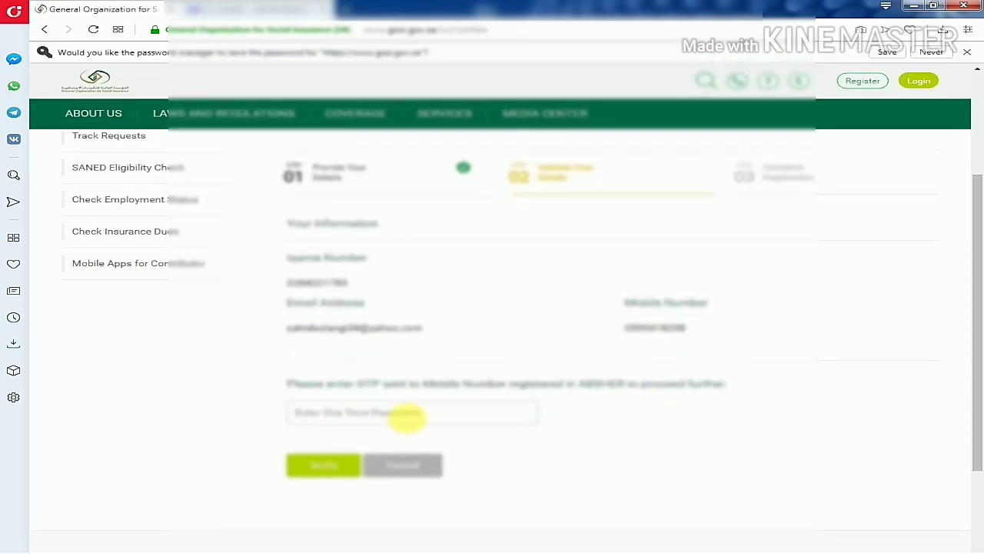
{"action": "left_click", "coordinate": [471, 418]}
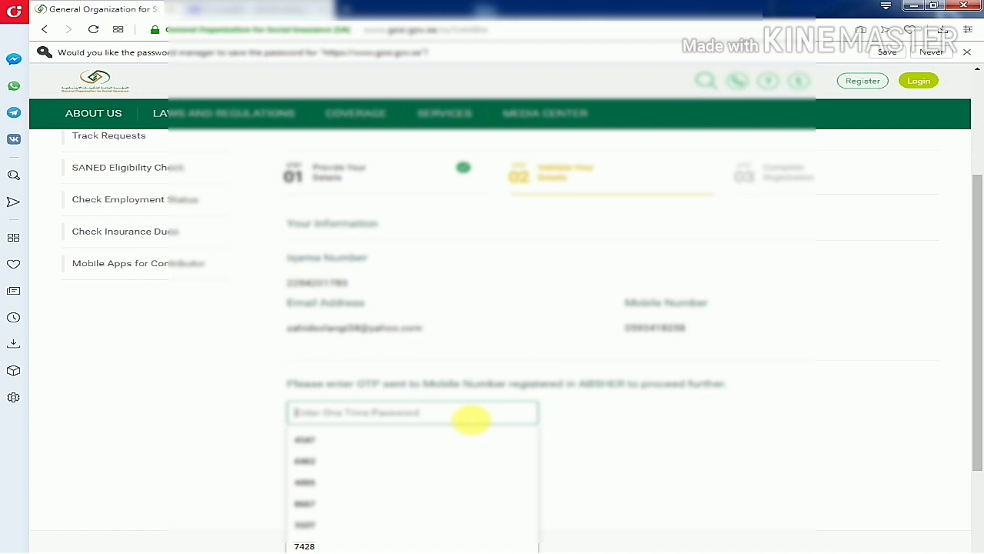
{"action": "scroll", "coordinate": [471, 419], "scroll_direction": "down", "scroll_amount": 1}
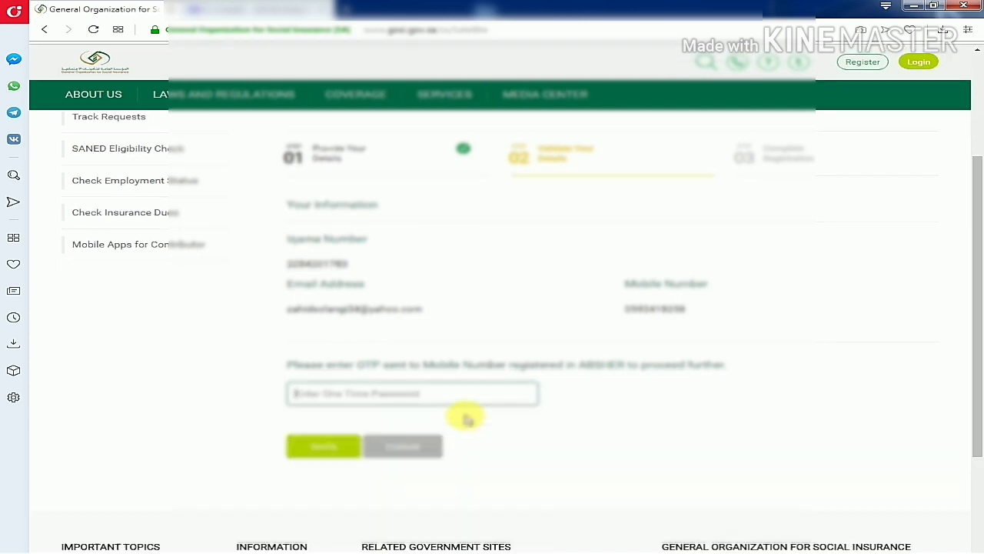
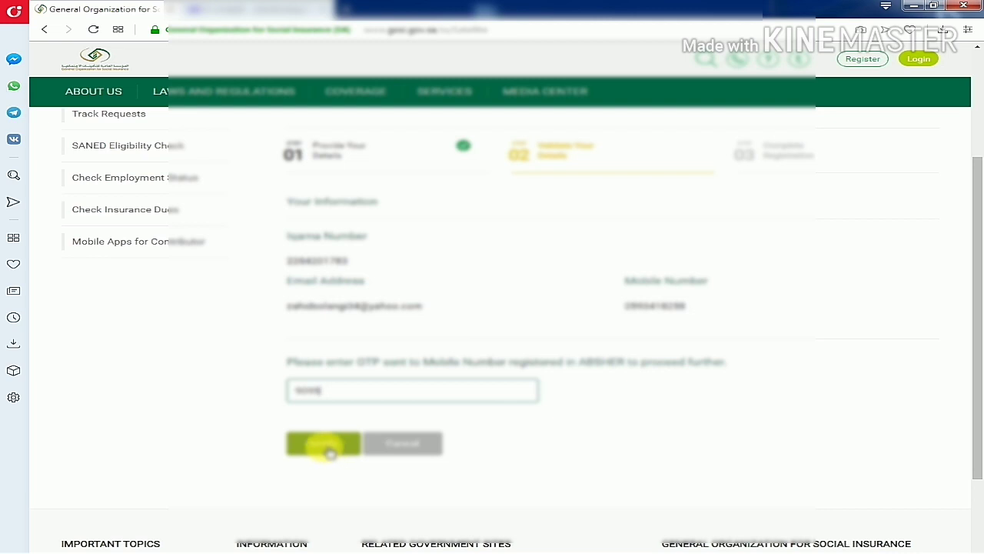
{"action": "left_click", "coordinate": [331, 452]}
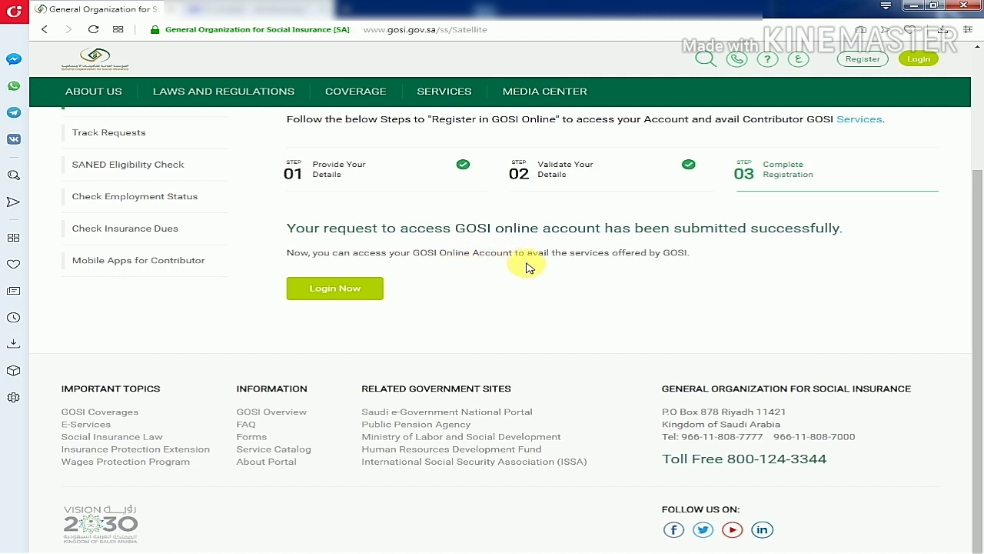
Log in with the Iqama number as username, the account password and captcha 3403
{"action": "left_click", "coordinate": [340, 291]}
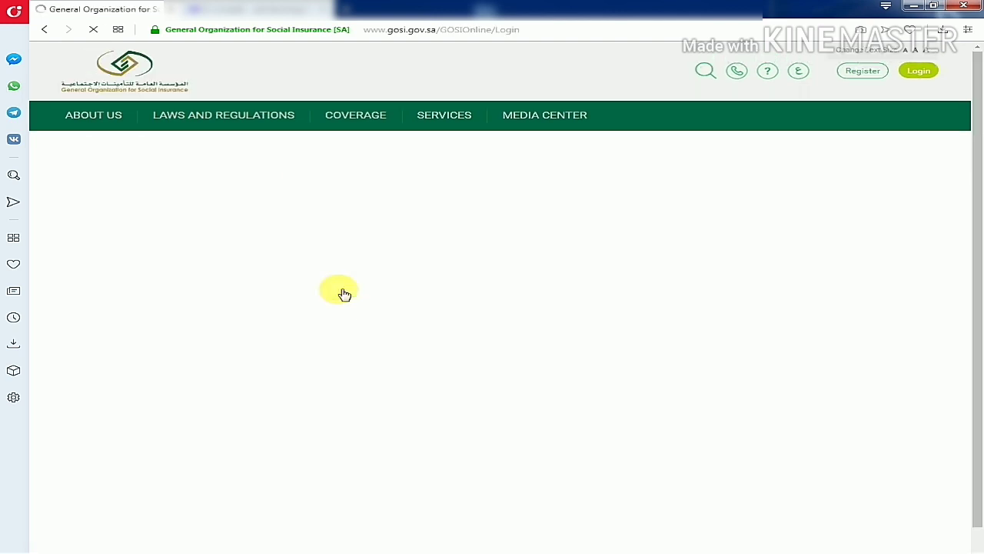
{"action": "scroll", "coordinate": [149, 285], "scroll_direction": "down", "scroll_amount": 1}
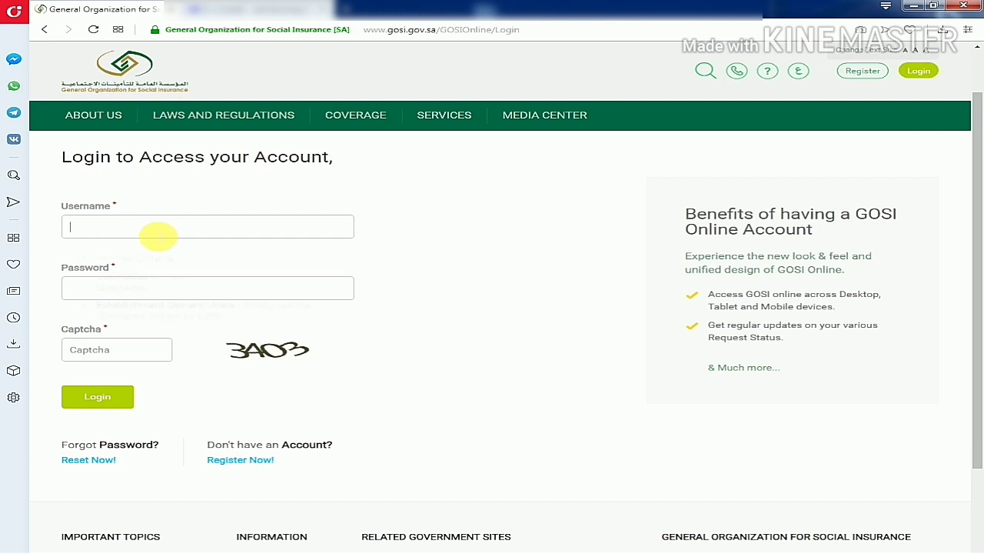
{"action": "left_click", "coordinate": [158, 235]}
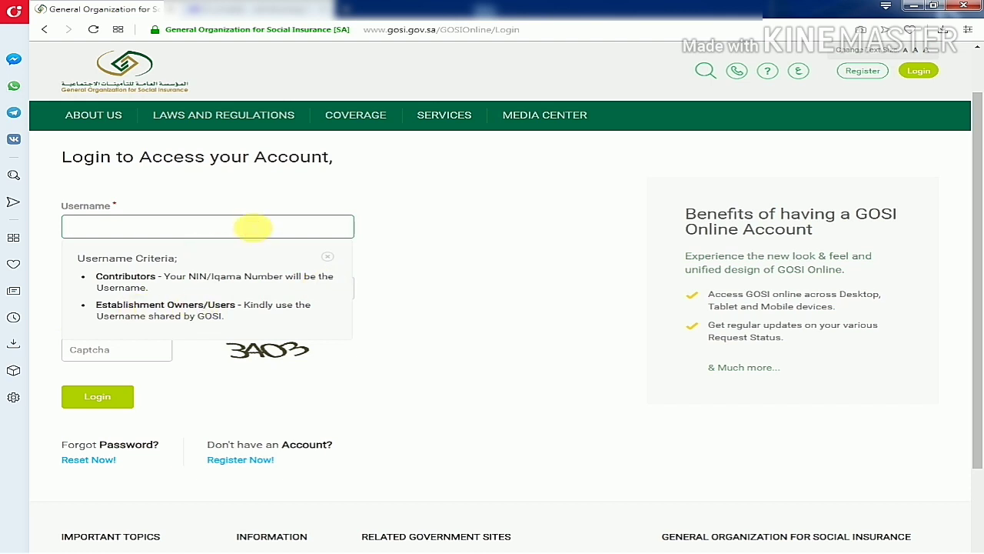
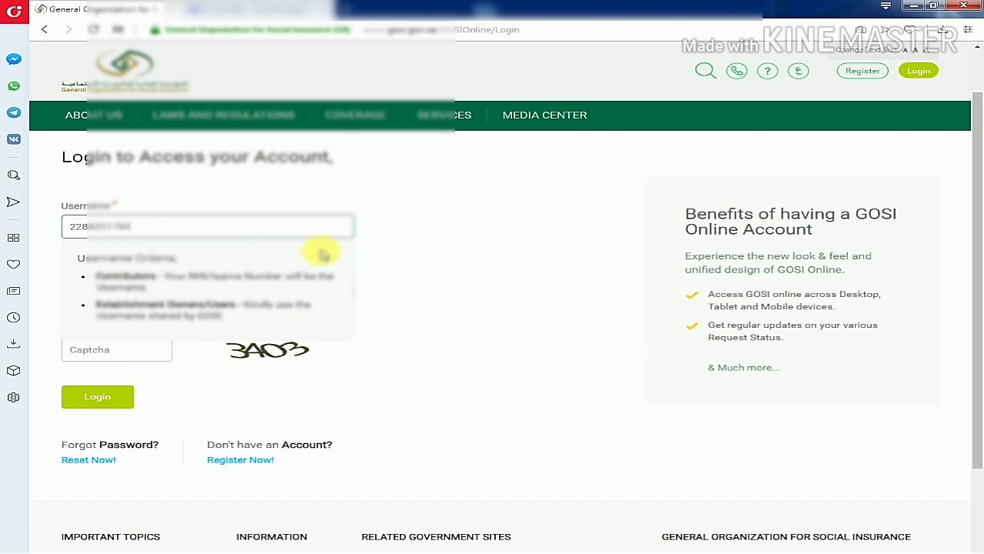
{"action": "left_click", "coordinate": [176, 287]}
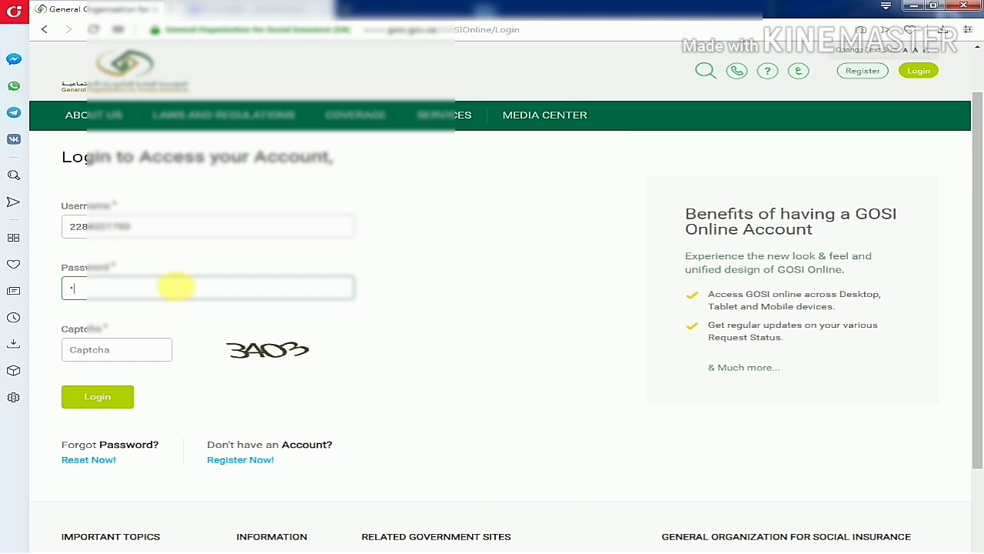
{"action": "type", "text": "•••••"}
{"action": "left_click", "coordinate": [158, 351]}
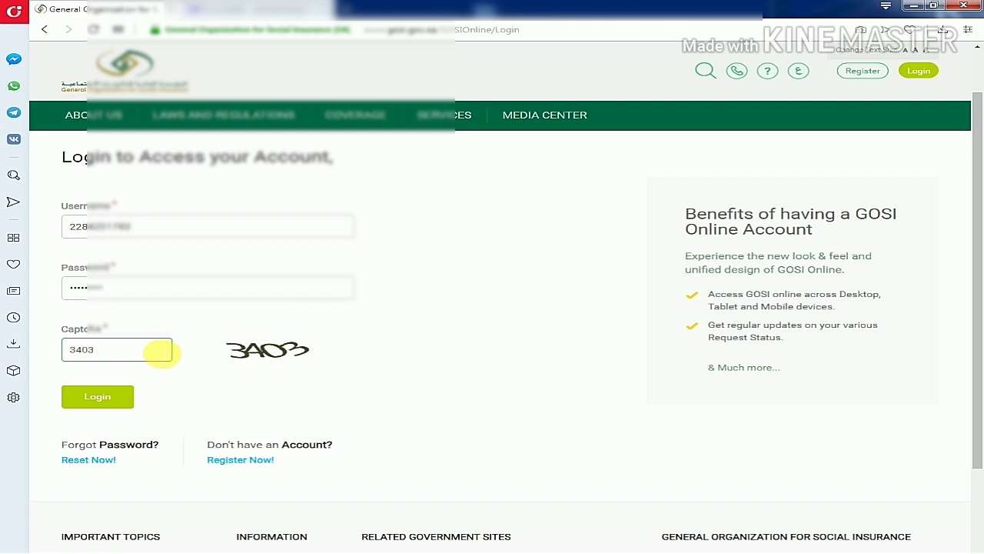
{"action": "left_click", "coordinate": [94, 397]}
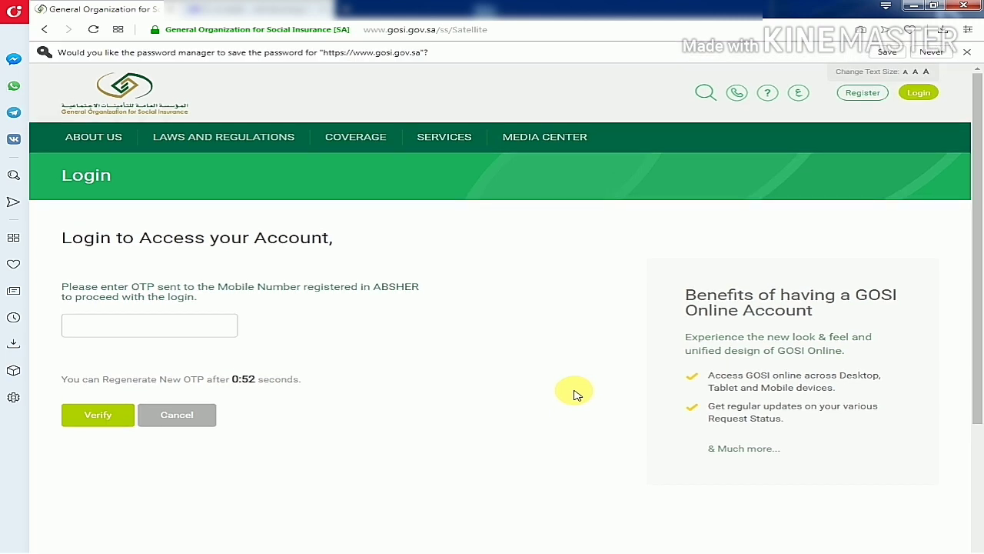
Enter and verify the login one-time password sent by SMS
{"action": "left_click", "coordinate": [199, 329]}
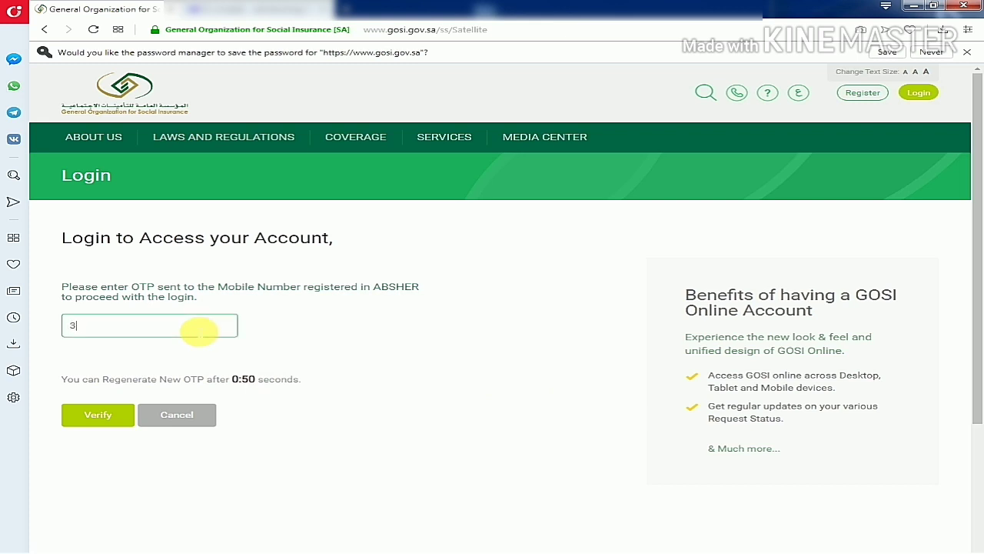
{"action": "left_click", "coordinate": [98, 416]}
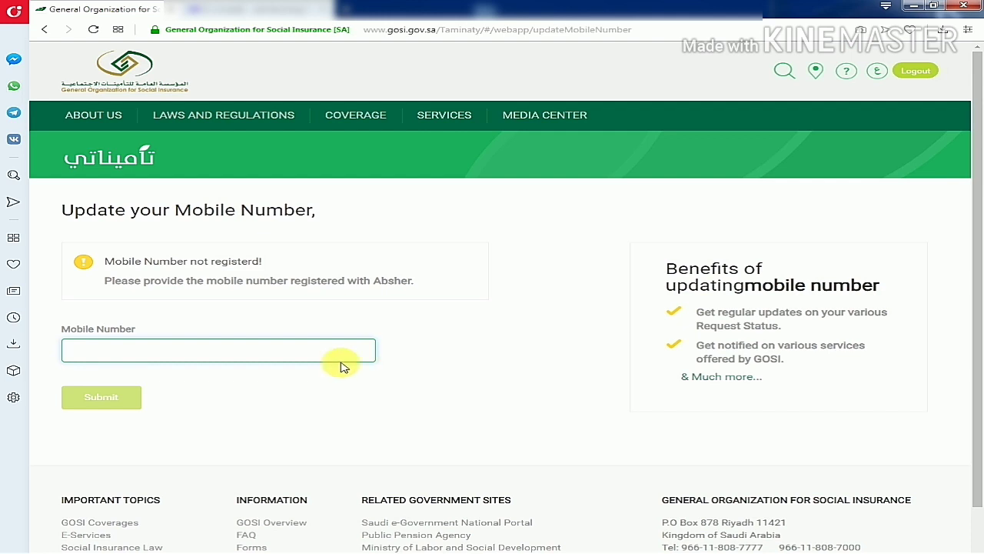
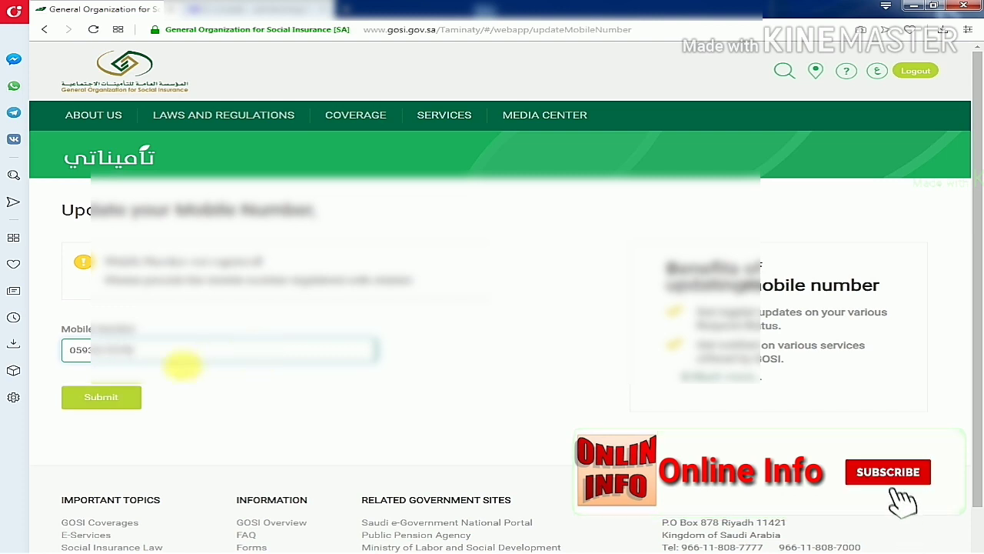
Submit the Absher-registered mobile number to receive a verification code
{"action": "left_click", "coordinate": [123, 399]}
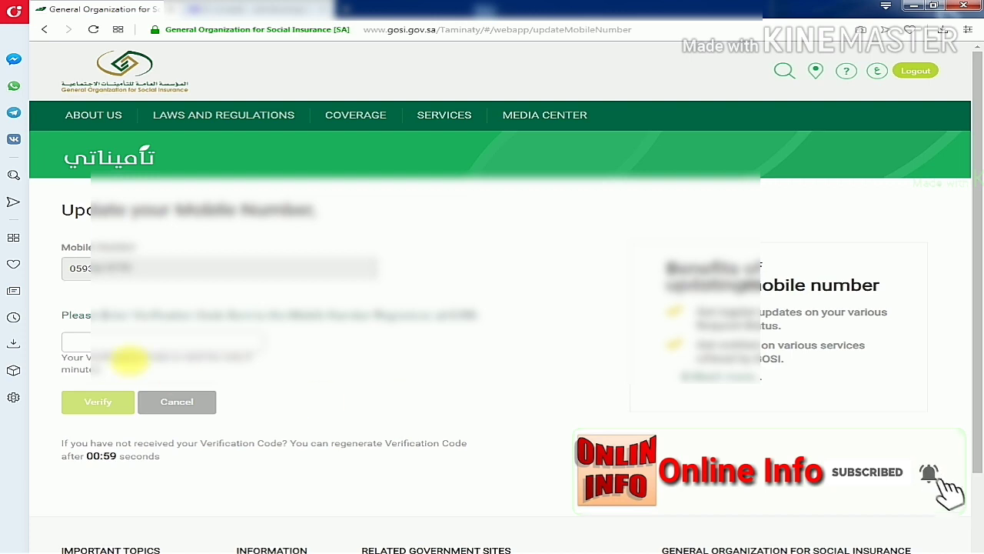
Enter the received SMS verification code to confirm the mobile number
{"action": "left_click", "coordinate": [167, 348]}
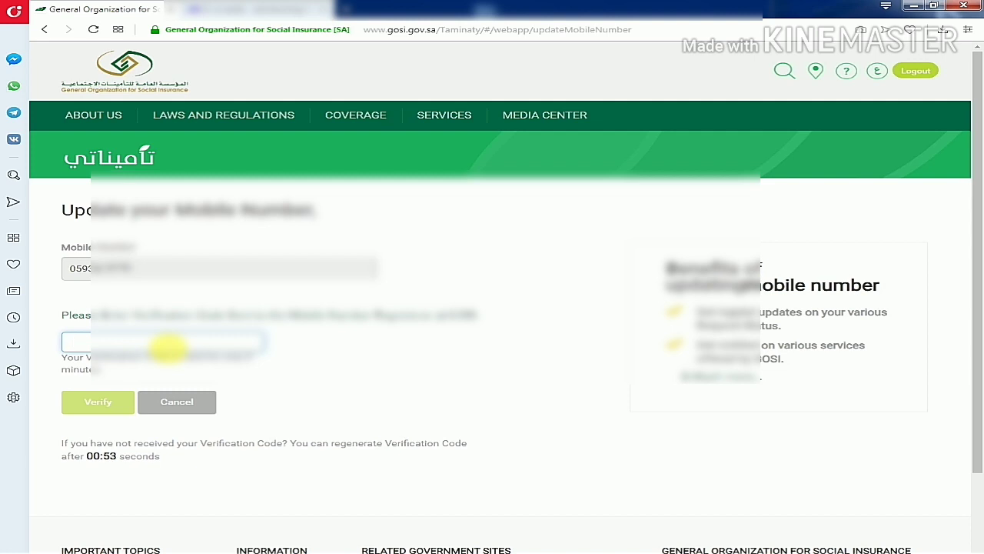
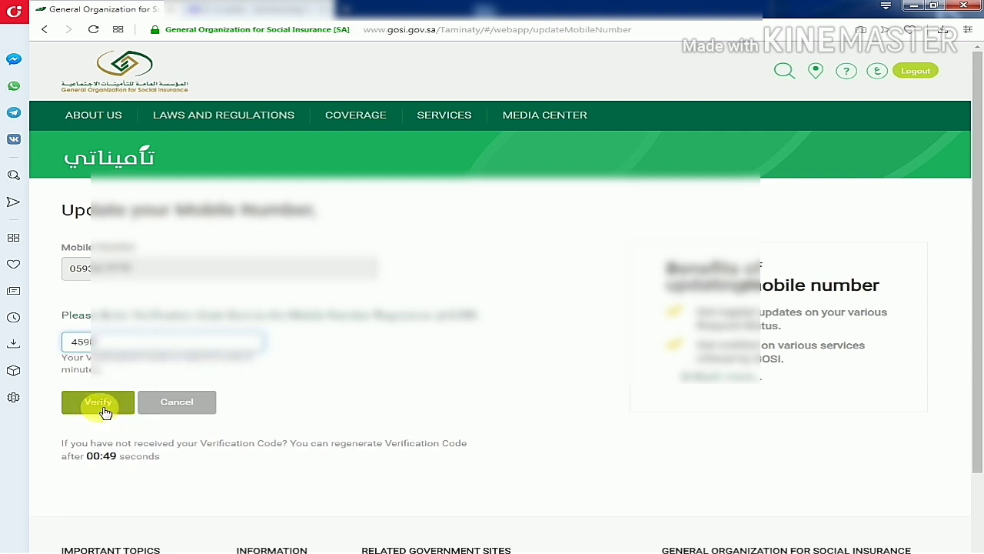
{"action": "left_click", "coordinate": [100, 403]}
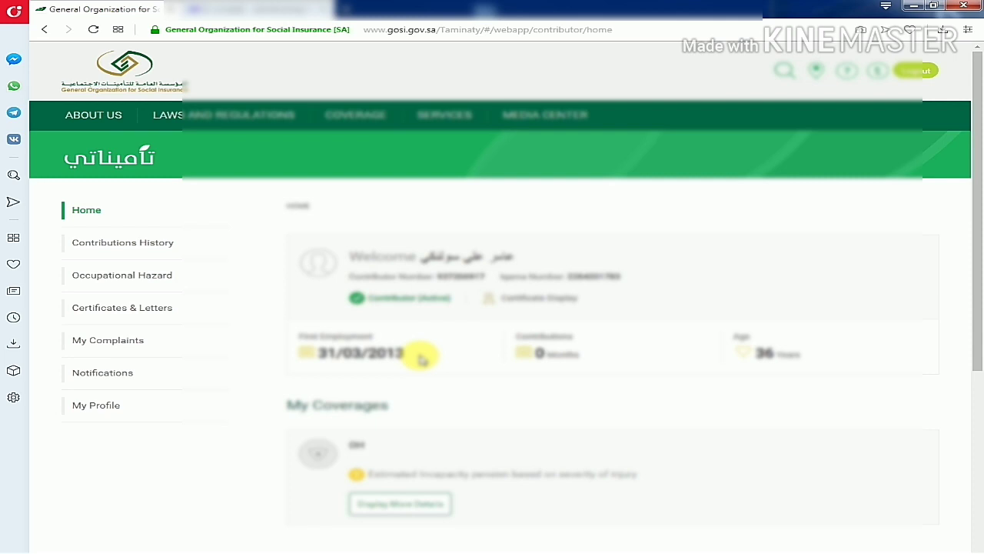
Review Current Employment Record and open the wage break-up for the 2,100.00 wage
{"action": "scroll", "coordinate": [421, 357], "scroll_direction": "down", "scroll_amount": 1}
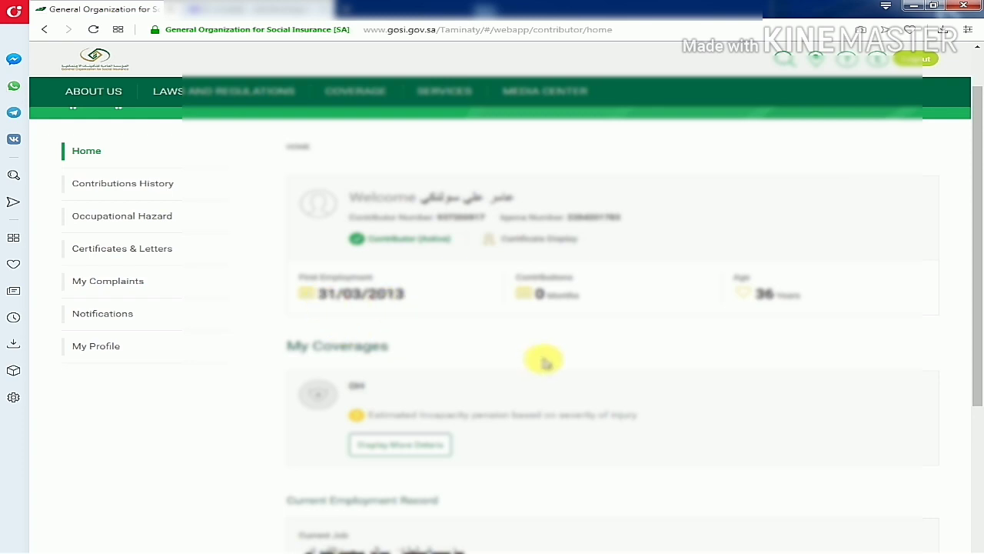
{"action": "scroll", "coordinate": [544, 358], "scroll_direction": "down", "scroll_amount": 2}
{"action": "scroll", "coordinate": [544, 361], "scroll_direction": "down", "scroll_amount": 2}
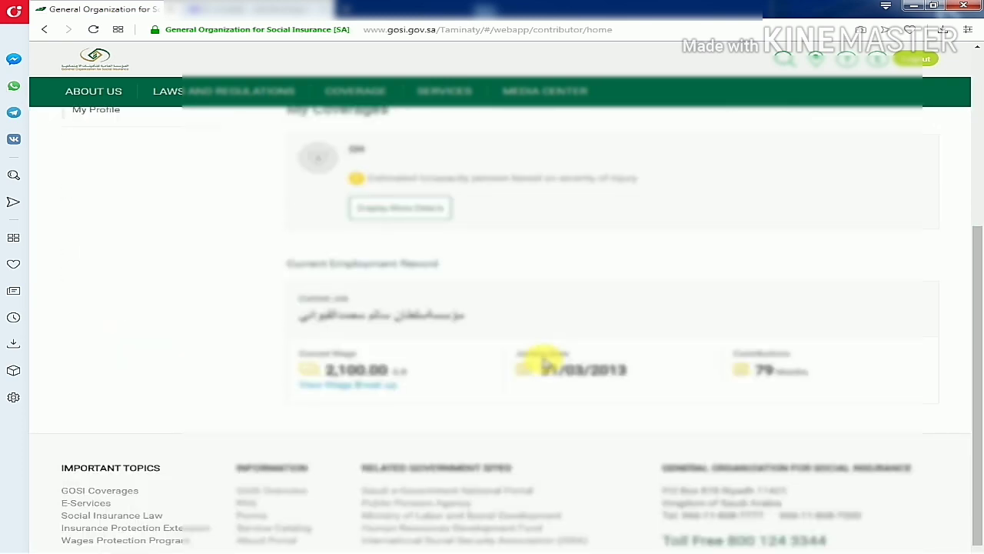
{"action": "scroll", "coordinate": [544, 357], "scroll_direction": "down", "scroll_amount": 1}
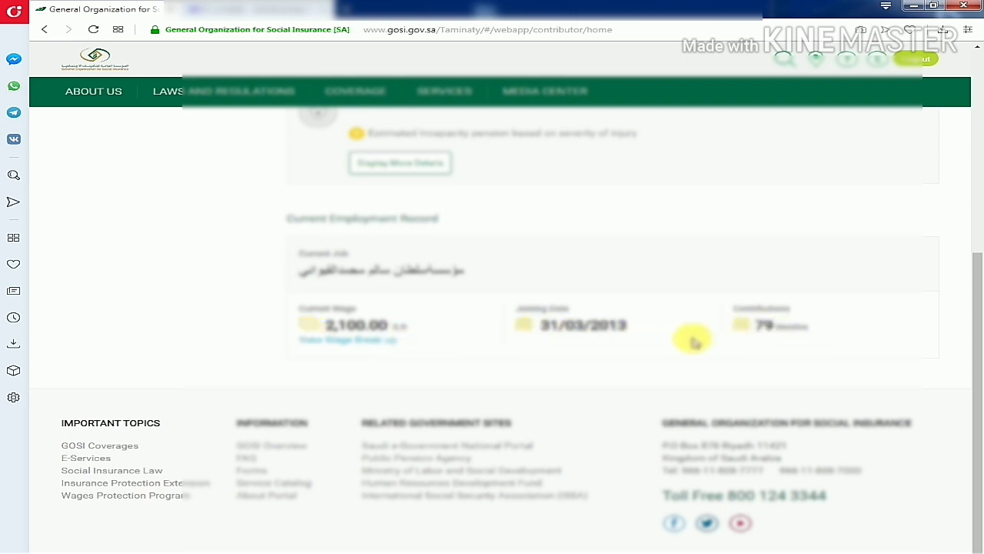
{"action": "scroll", "coordinate": [427, 380], "scroll_direction": "up", "scroll_amount": 1}
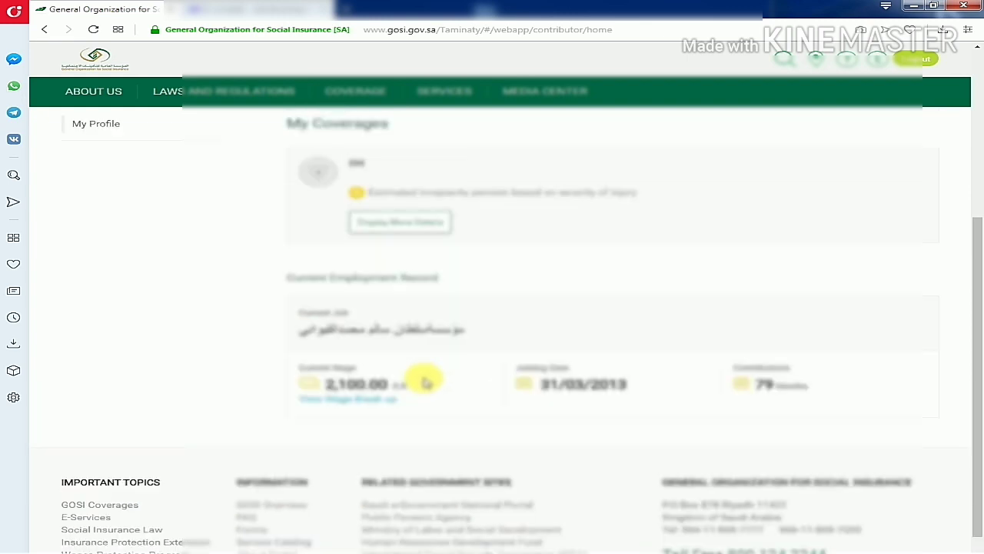
{"action": "scroll", "coordinate": [427, 381], "scroll_direction": "down", "scroll_amount": 1}
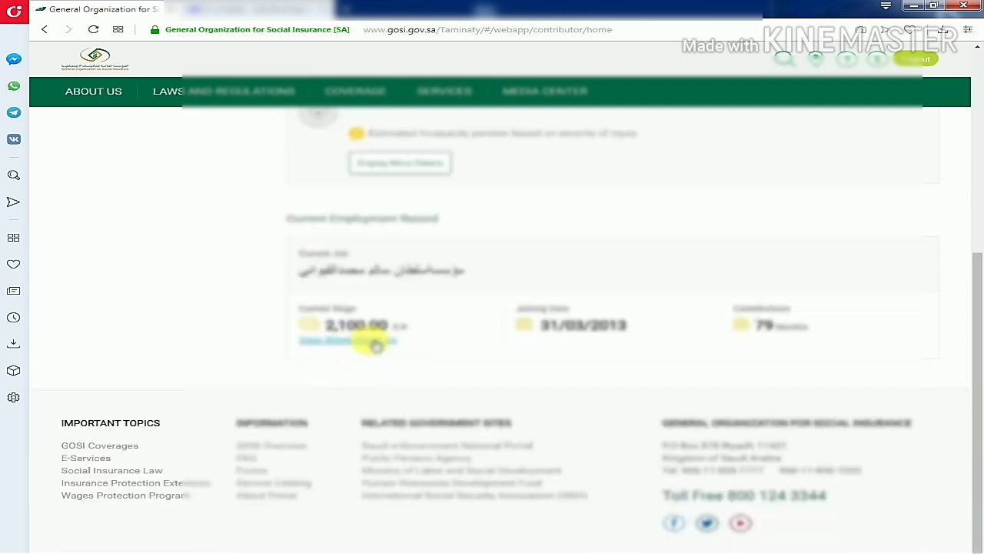
{"action": "left_click", "coordinate": [374, 343]}
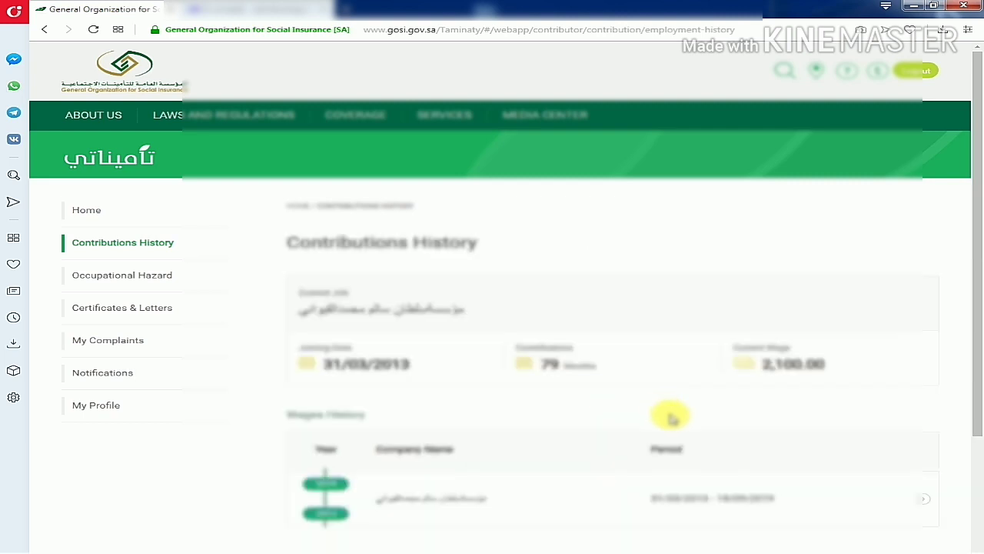
Open the details of the employer row in the Wages History table
{"action": "scroll", "coordinate": [677, 403], "scroll_direction": "down", "scroll_amount": 5}
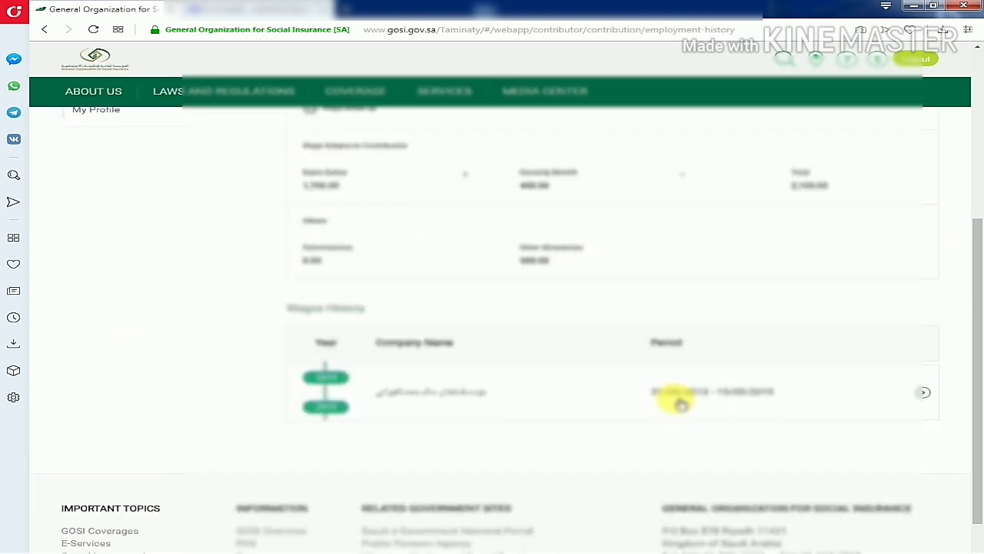
{"action": "scroll", "coordinate": [753, 426], "scroll_direction": "down", "scroll_amount": 2}
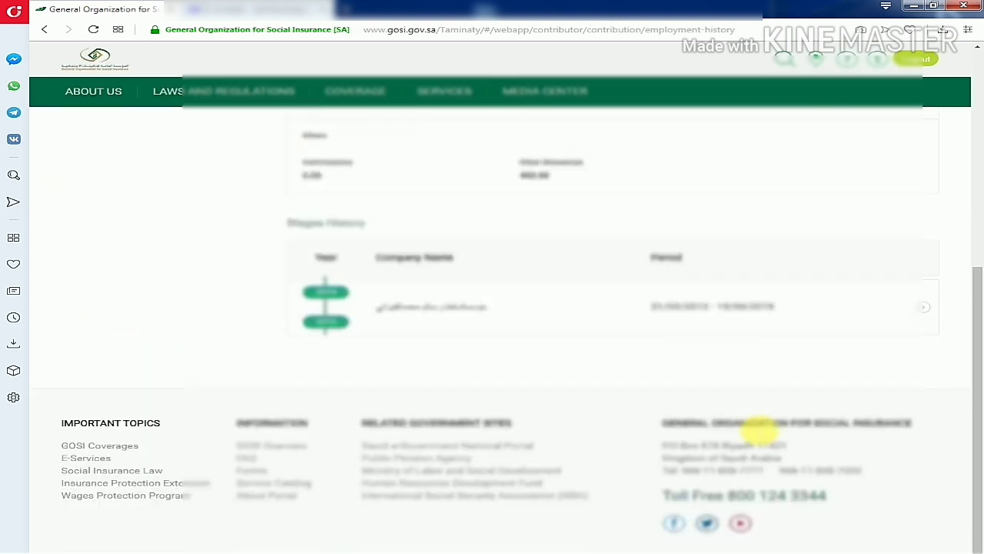
{"action": "left_click", "coordinate": [925, 313]}
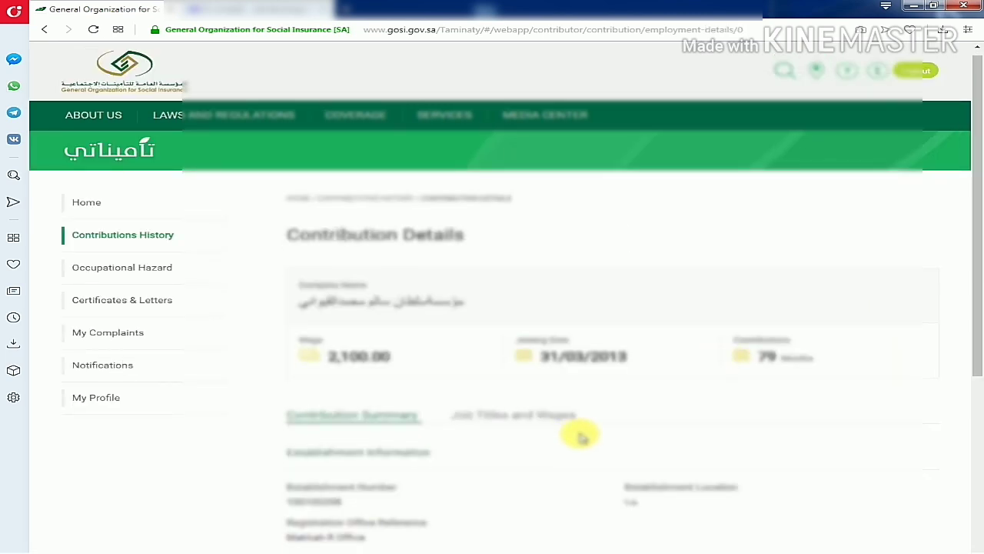
Show the Job Titles and Wages tab with the Curtains installer job from 31/03/2013
{"action": "scroll", "coordinate": [582, 437], "scroll_direction": "down", "scroll_amount": 4}
{"action": "scroll", "coordinate": [584, 437], "scroll_direction": "up", "scroll_amount": 2}
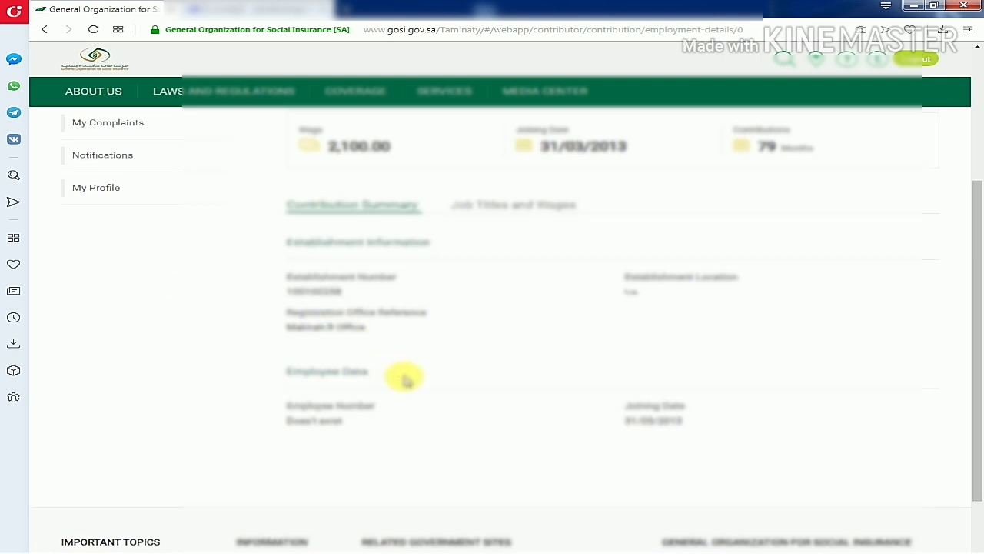
{"action": "scroll", "coordinate": [406, 380], "scroll_direction": "up", "scroll_amount": 1}
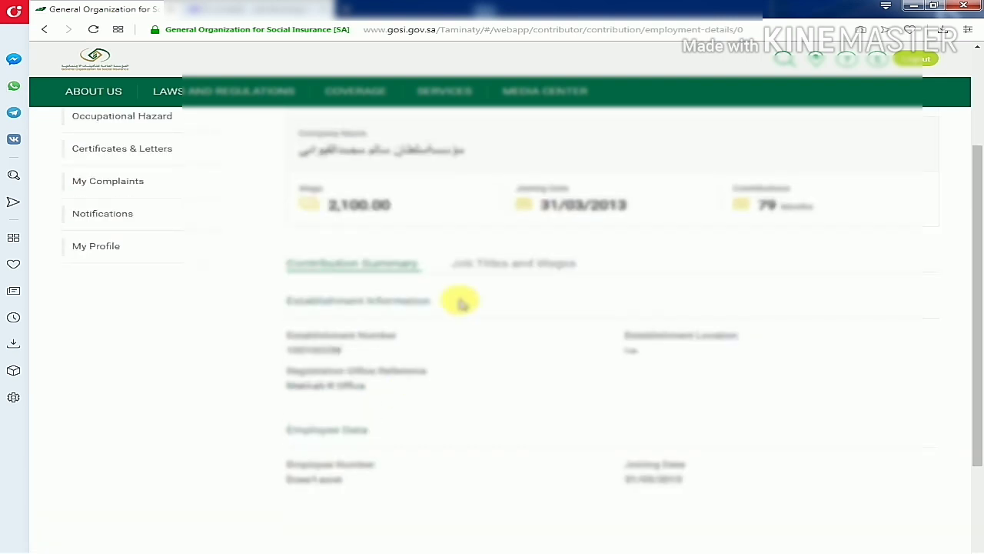
{"action": "left_click", "coordinate": [544, 274]}
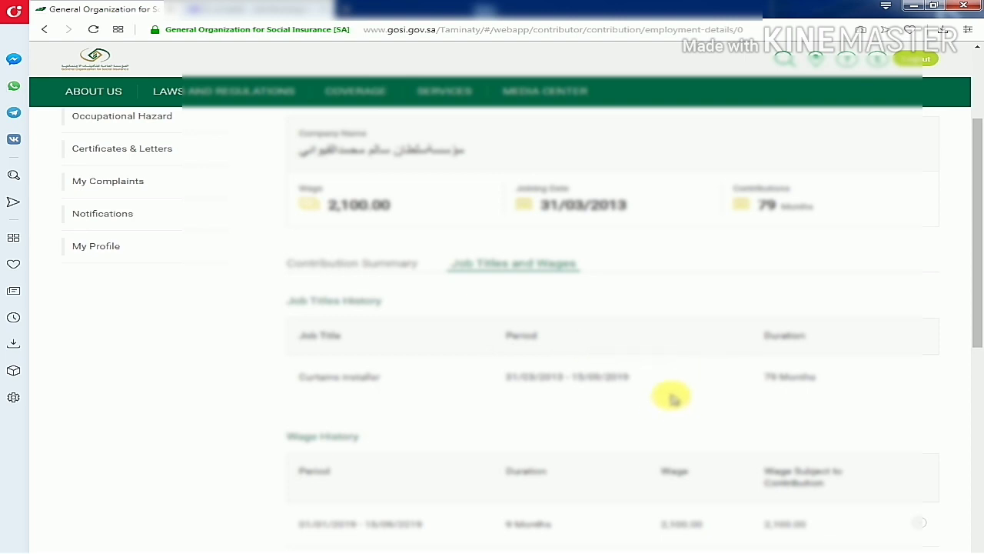
Scroll through the year-by-year Wage History table and back to the top
{"action": "scroll", "coordinate": [808, 391], "scroll_direction": "down", "scroll_amount": 1}
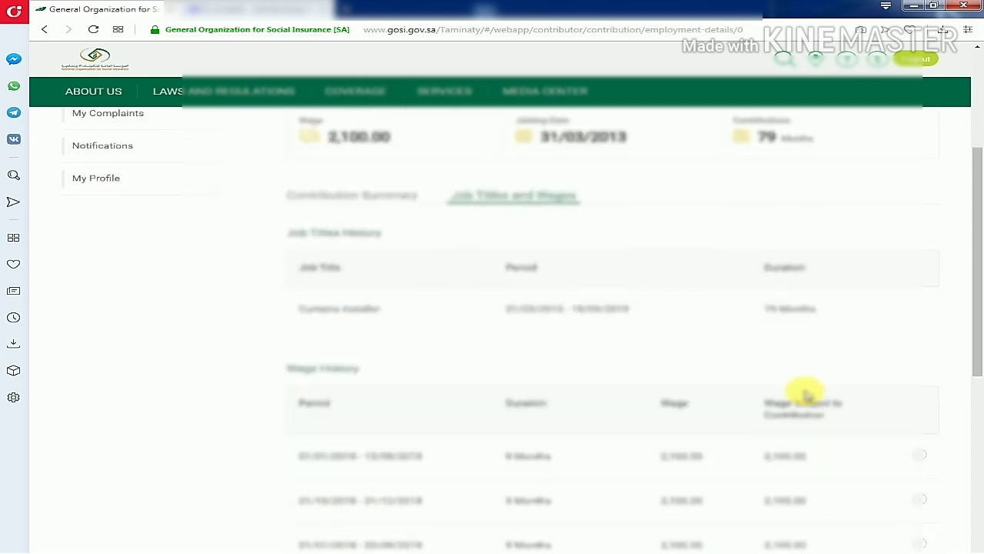
{"action": "scroll", "coordinate": [807, 390], "scroll_direction": "down", "scroll_amount": 4}
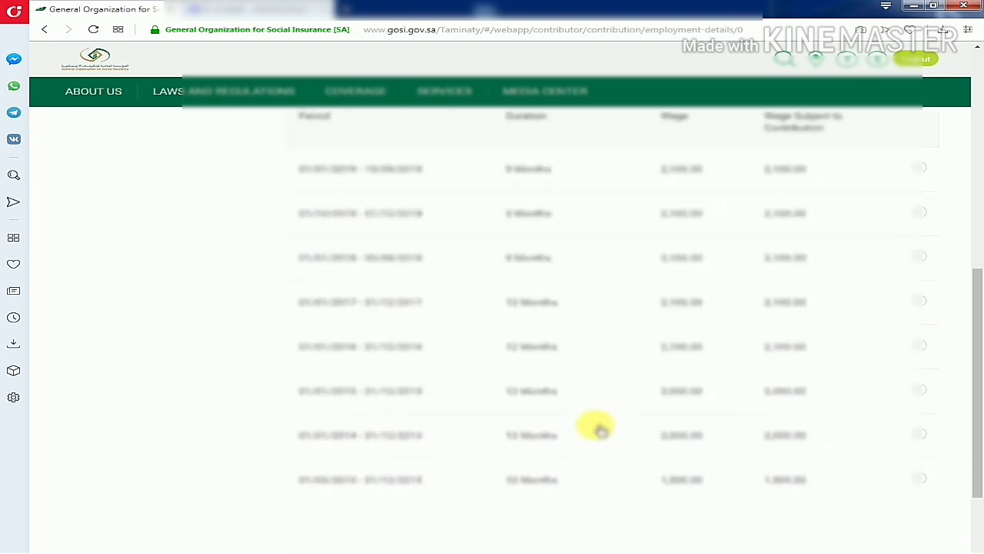
{"action": "scroll", "coordinate": [605, 431], "scroll_direction": "down", "scroll_amount": 1}
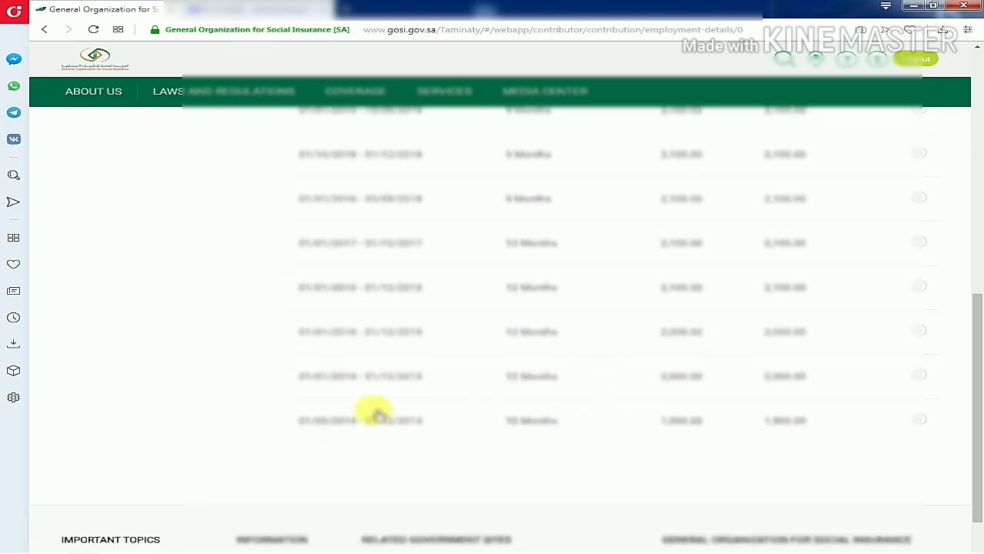
{"action": "scroll", "coordinate": [493, 417], "scroll_direction": "up", "scroll_amount": 1}
{"action": "scroll", "coordinate": [492, 417], "scroll_direction": "up", "scroll_amount": 5}
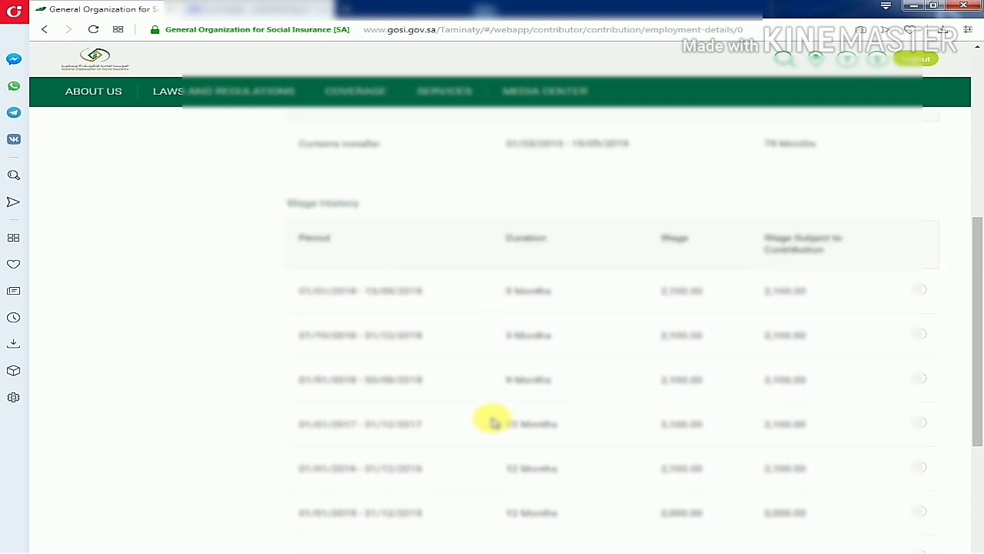
{"action": "scroll", "coordinate": [492, 421], "scroll_direction": "up", "scroll_amount": 3}
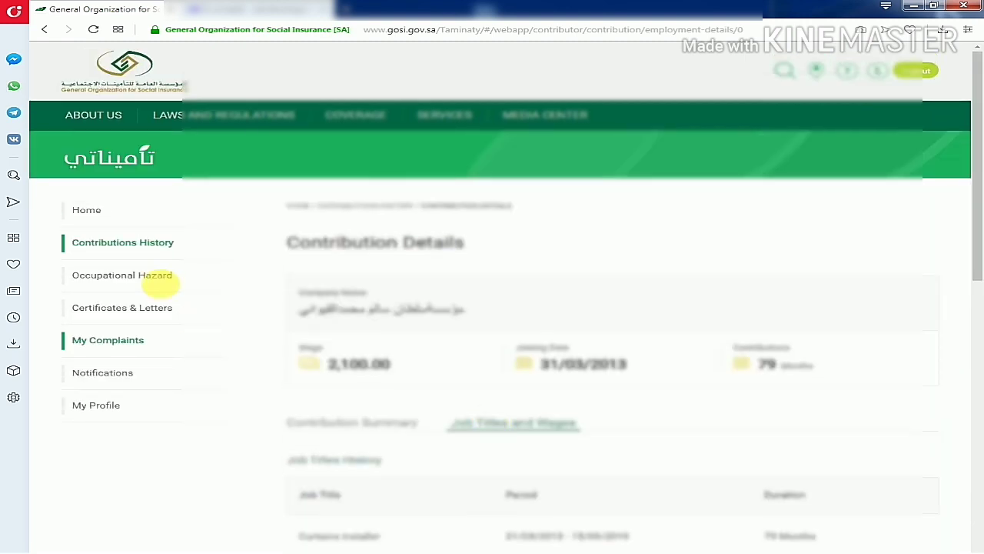
Release the wages certificate from Certificates & Letters, then go to My Profile
{"action": "left_click", "coordinate": [154, 309]}
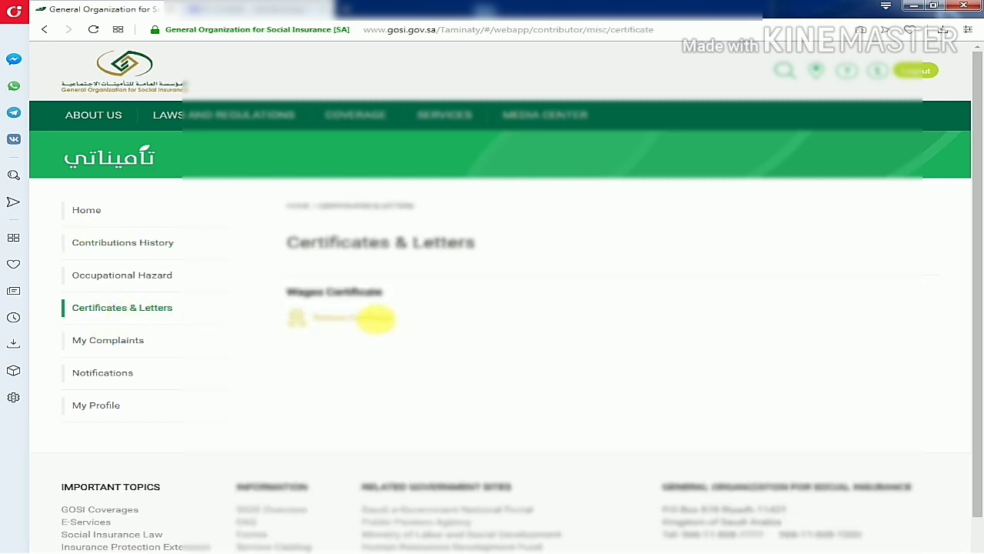
{"action": "left_click", "coordinate": [382, 324]}
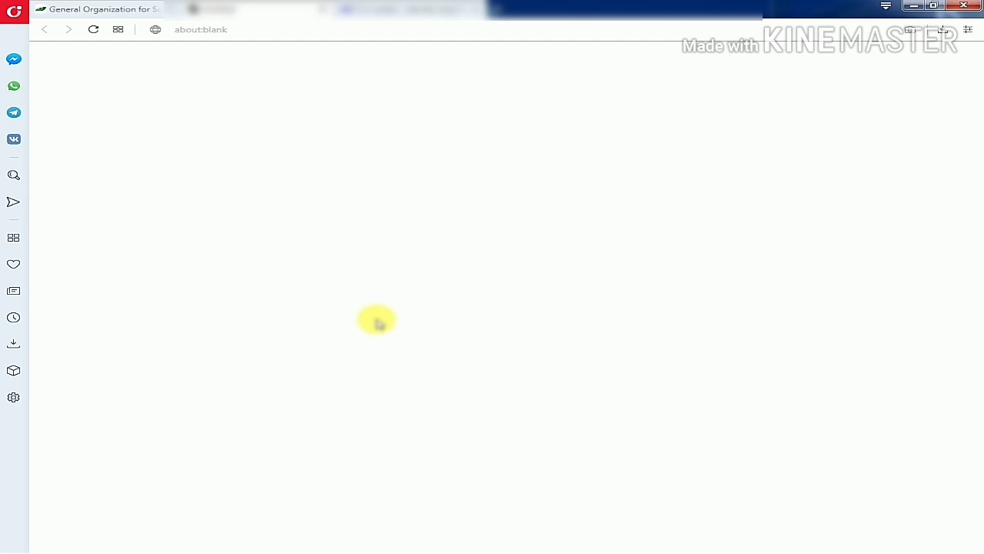
{"action": "left_click", "coordinate": [102, 8]}
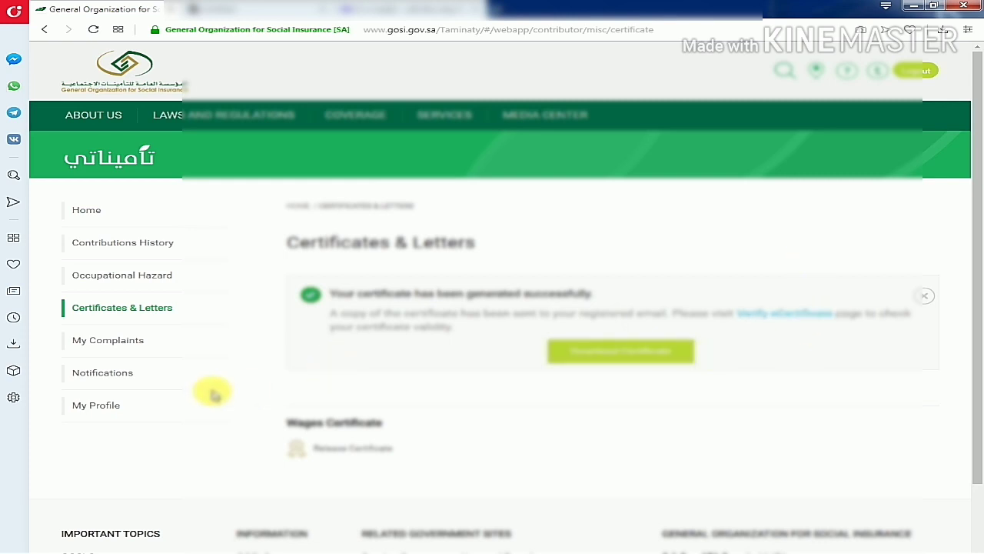
{"action": "left_click", "coordinate": [106, 408]}
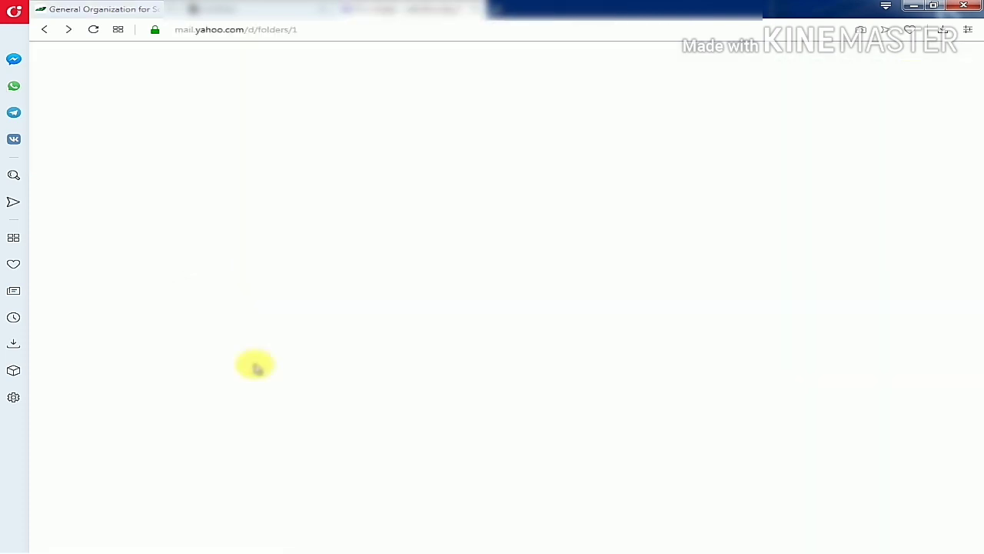
Switch to the Yahoo Mail inbox showing the new GOSI Online notification
{"action": "left_click", "coordinate": [384, 9]}
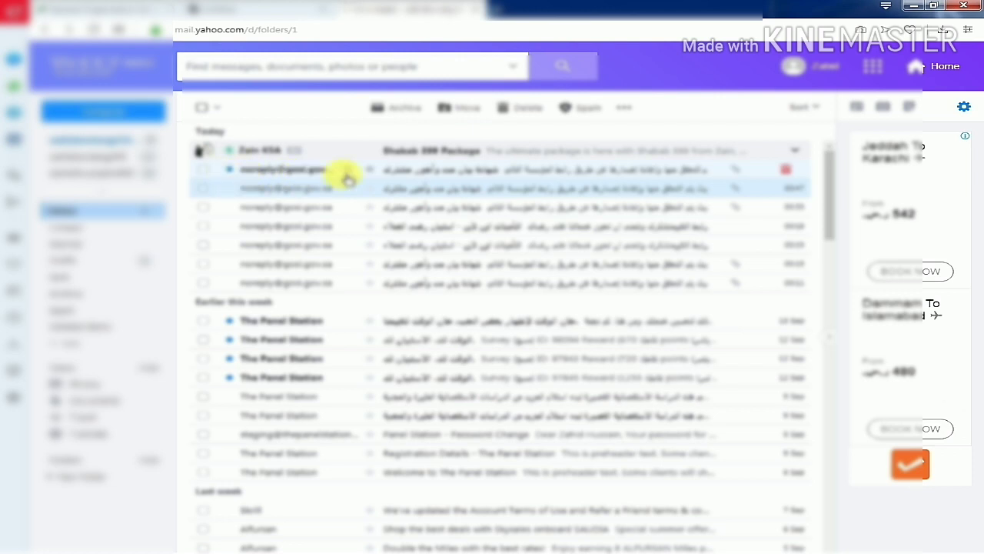
Open the top GOSI notification email and preview its attached wage certificate PDF
{"action": "left_click", "coordinate": [289, 174]}
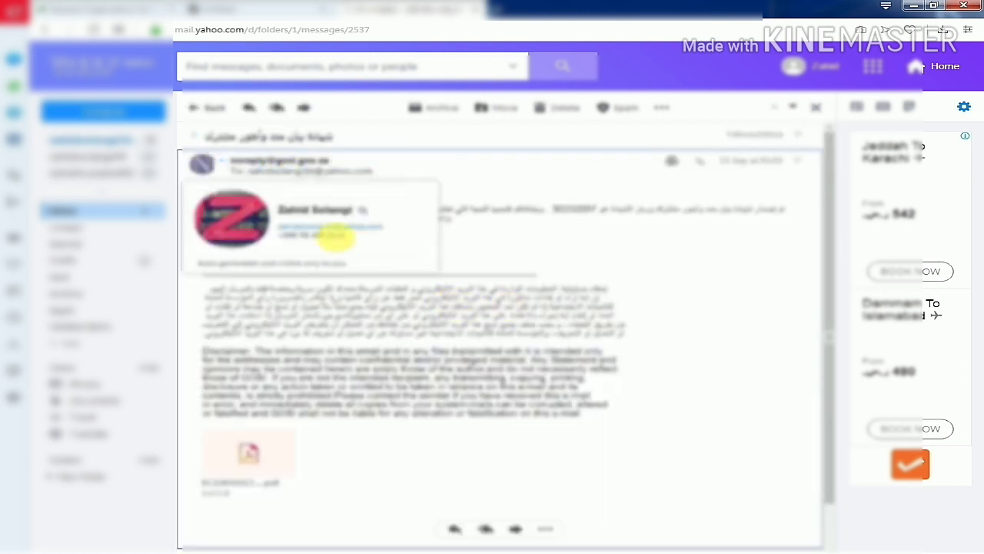
{"action": "scroll", "coordinate": [582, 448], "scroll_direction": "down", "scroll_amount": 2}
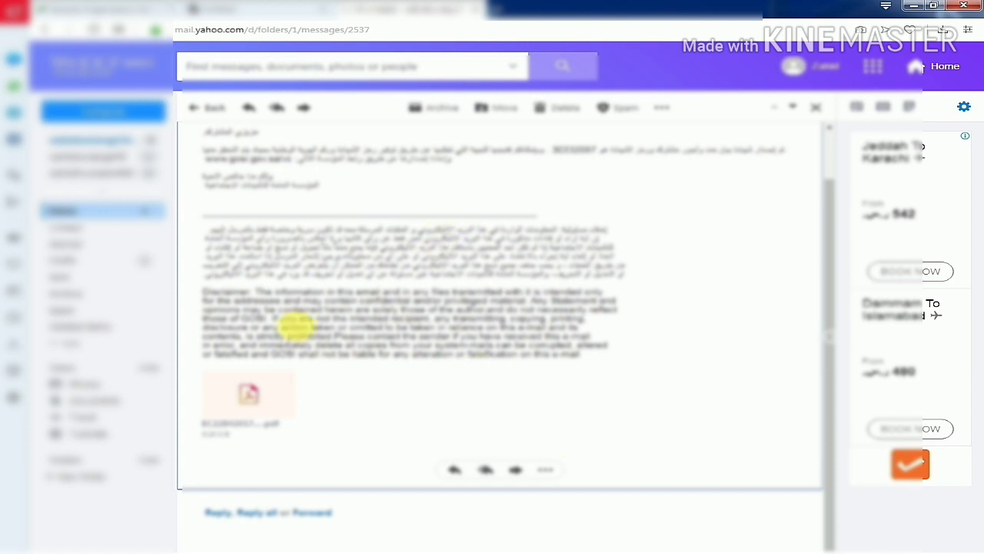
{"action": "mouse_move", "coordinate": [274, 421]}
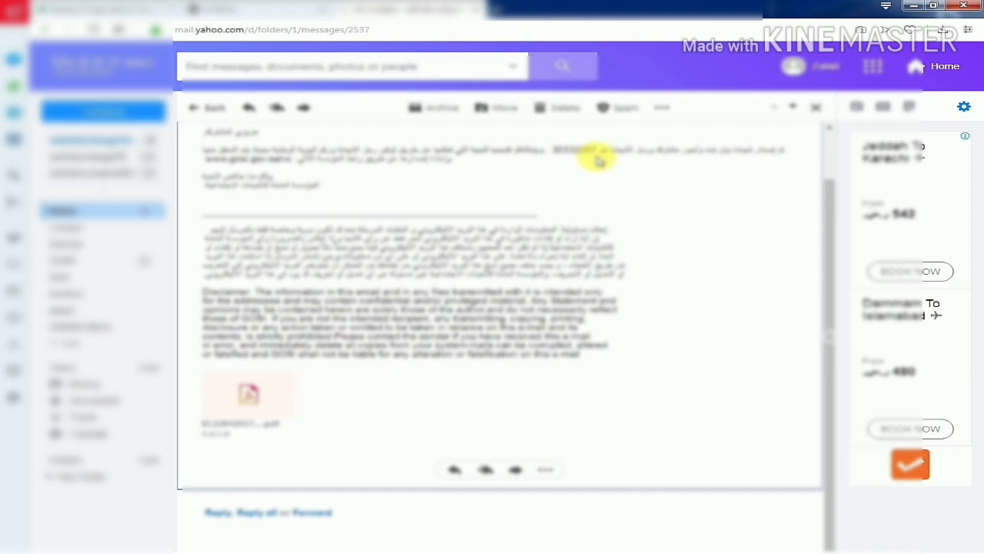
{"action": "left_click", "coordinate": [269, 409]}
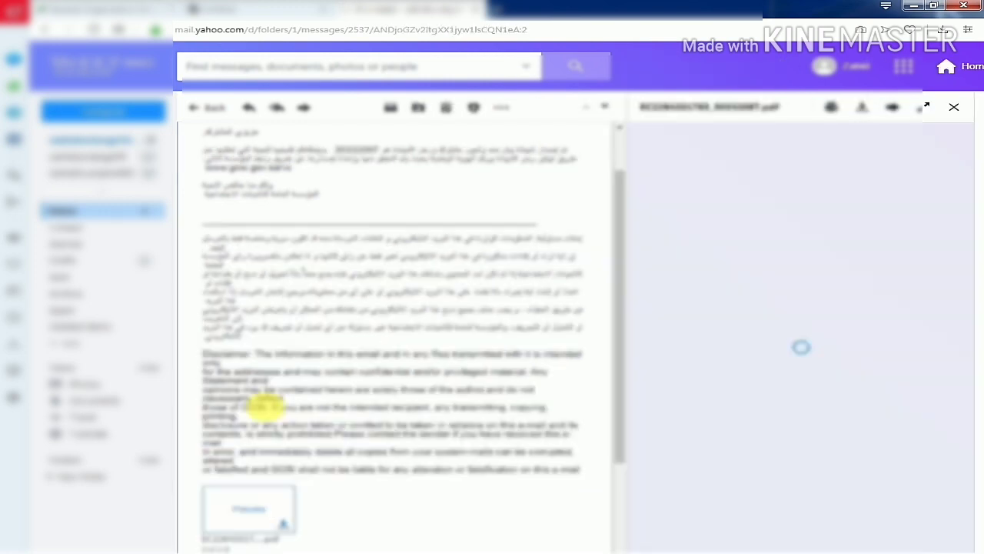